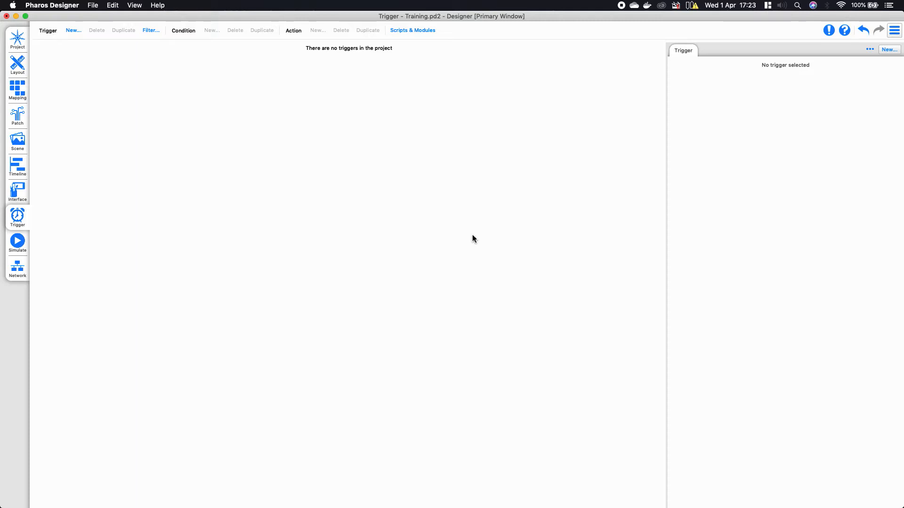
Step: Add a Startup trigger with a Start Scene action that starts Scene 1
{"action": "left_click", "coordinate": [72, 30]}
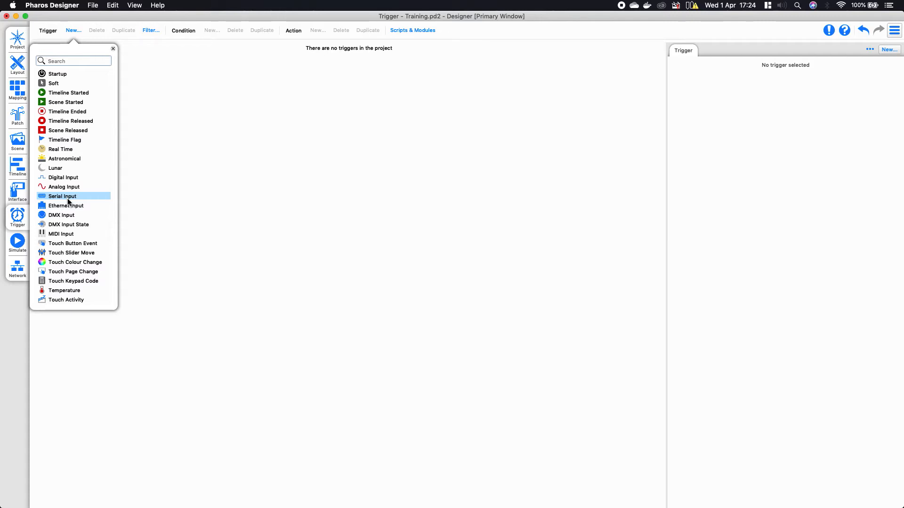
{"action": "left_click", "coordinate": [81, 79]}
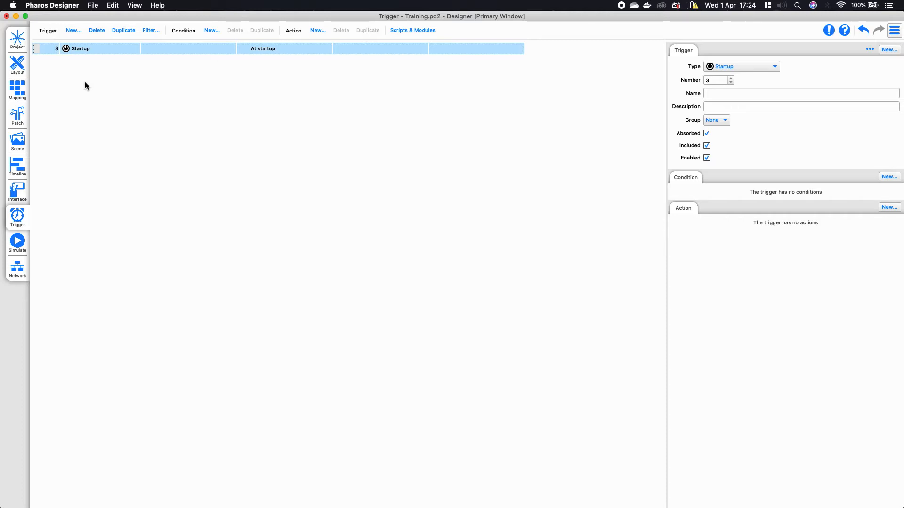
{"action": "left_click", "coordinate": [322, 31]}
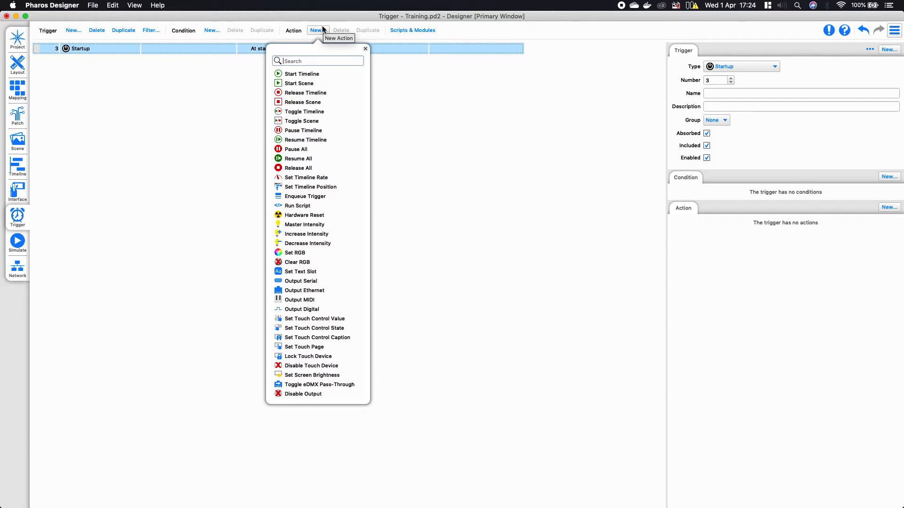
{"action": "left_click", "coordinate": [309, 85]}
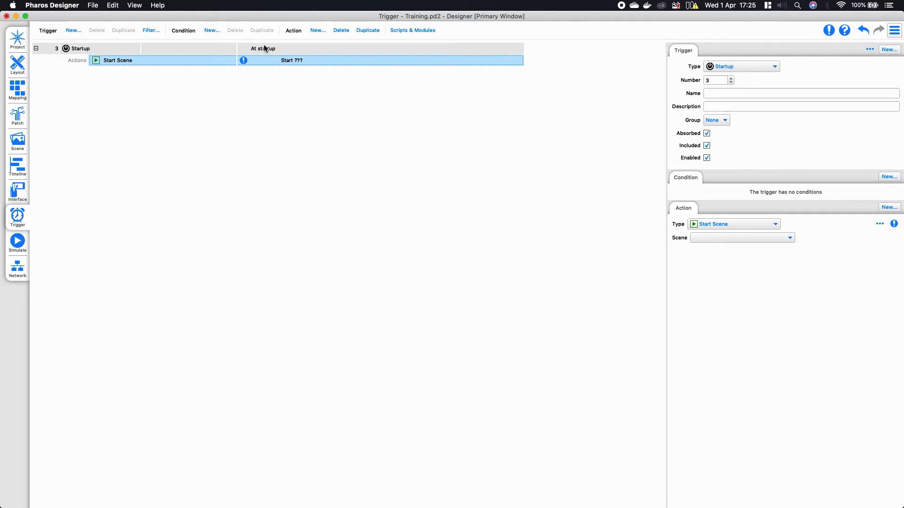
{"action": "left_click", "coordinate": [791, 239]}
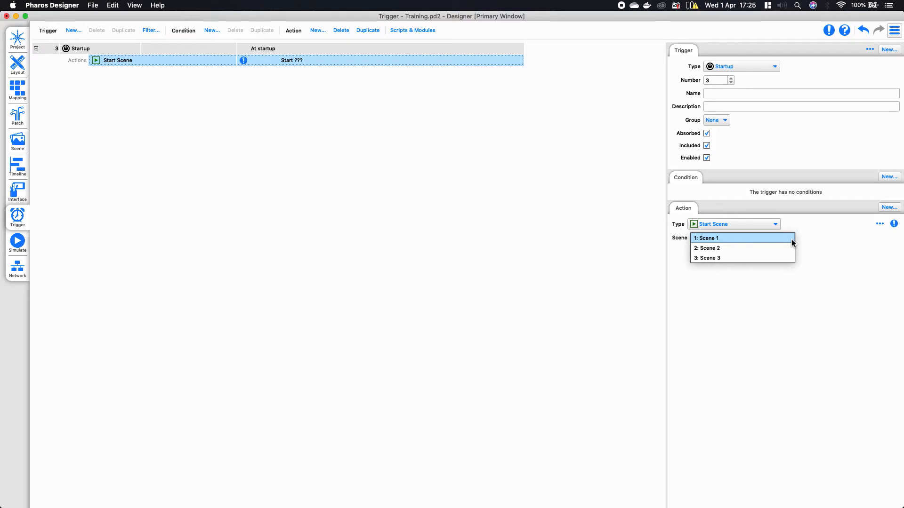
{"action": "left_click", "coordinate": [792, 239]}
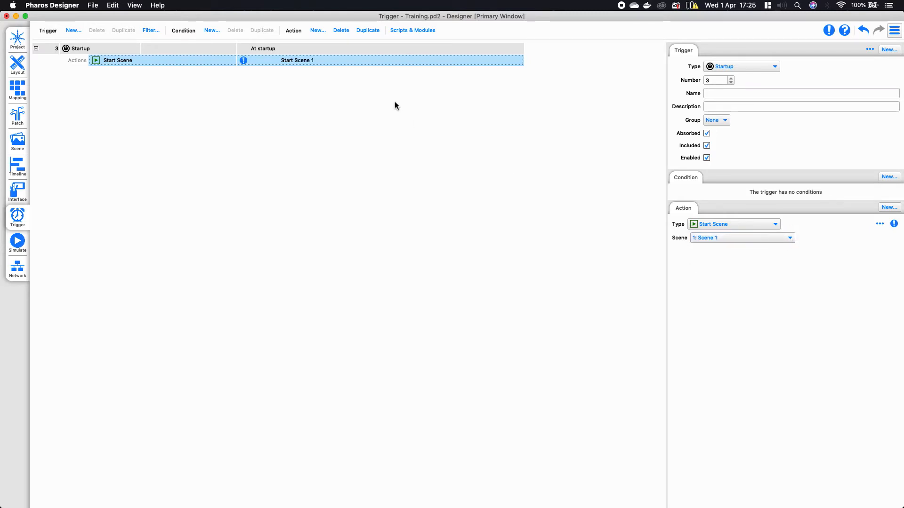
{"action": "left_click", "coordinate": [356, 148]}
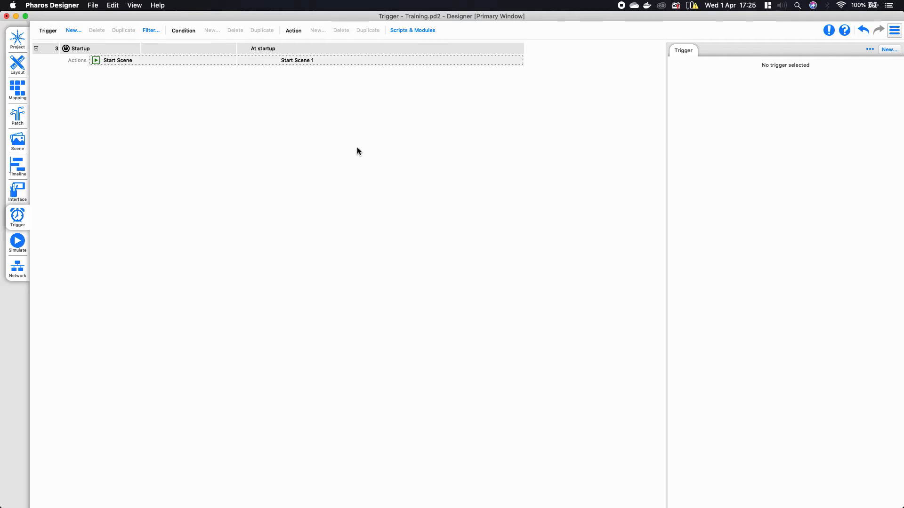
Step: Upload the project to all controllers and close the upload window
{"action": "key", "text": "super+u"}
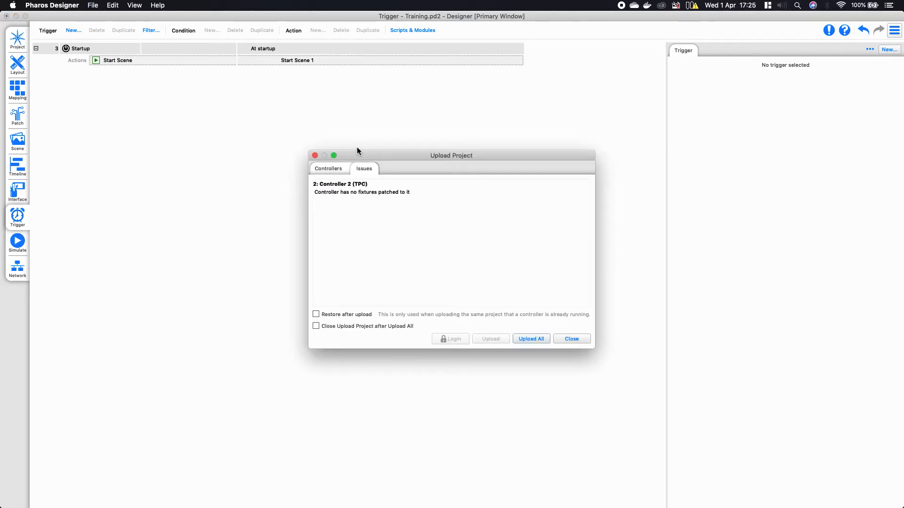
{"action": "key", "text": "Return"}
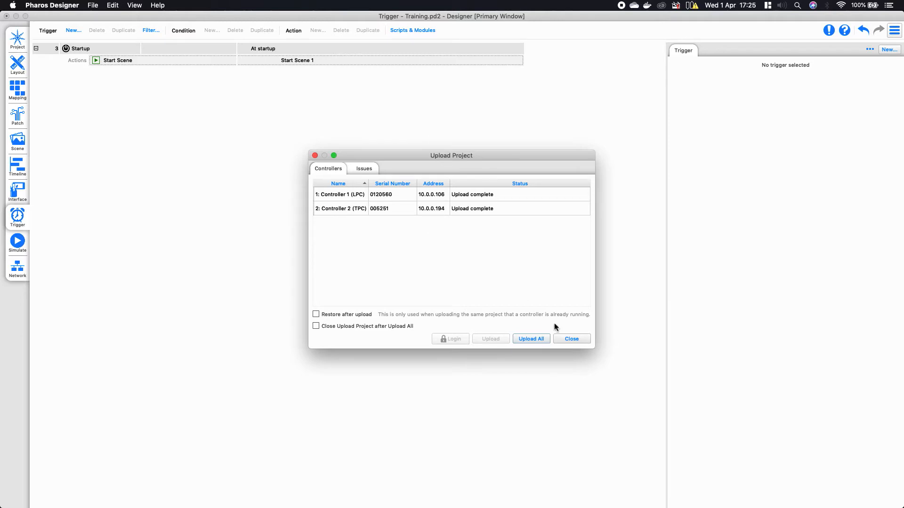
{"action": "left_click", "coordinate": [571, 339]}
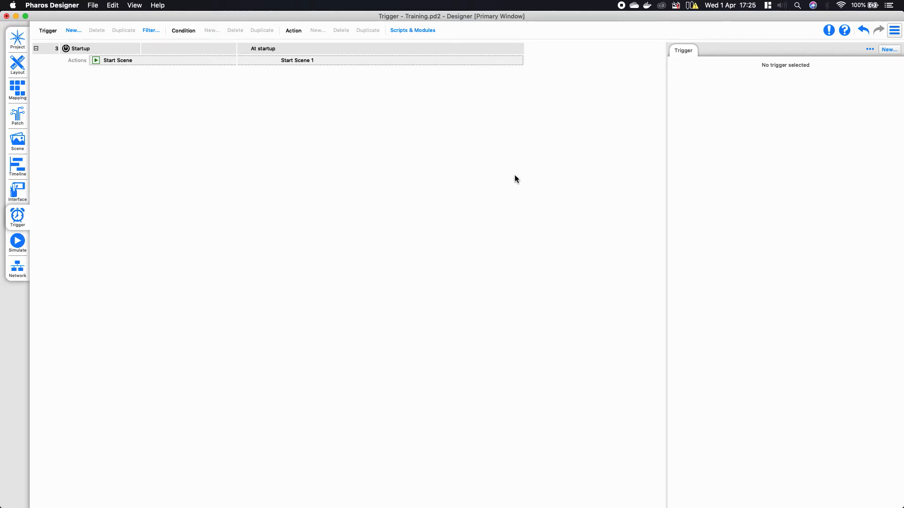
Step: Review the latest Startup event, trigger and action entries in the log of Controller 1 (LPC)
{"action": "left_click", "coordinate": [894, 31]}
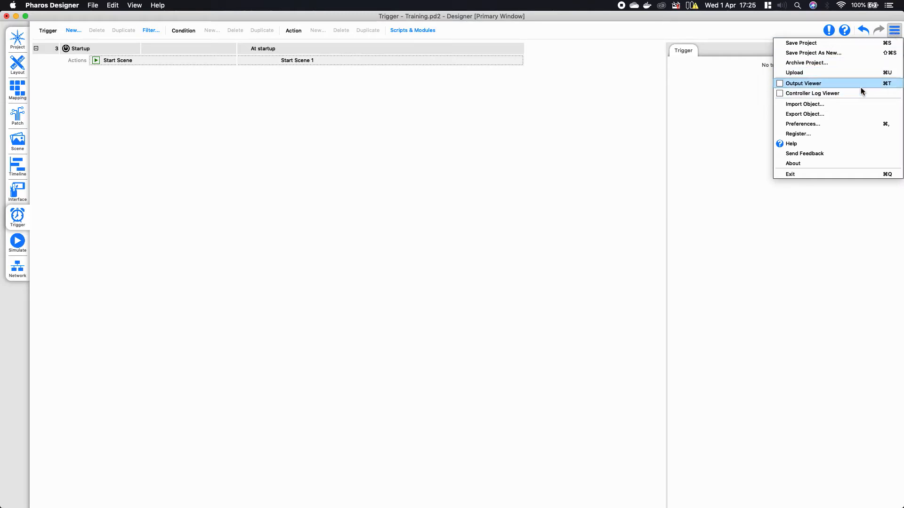
{"action": "left_click", "coordinate": [815, 95]}
{"action": "left_click_drag", "start_coordinate": [301, 101], "coordinate": [321, 77]}
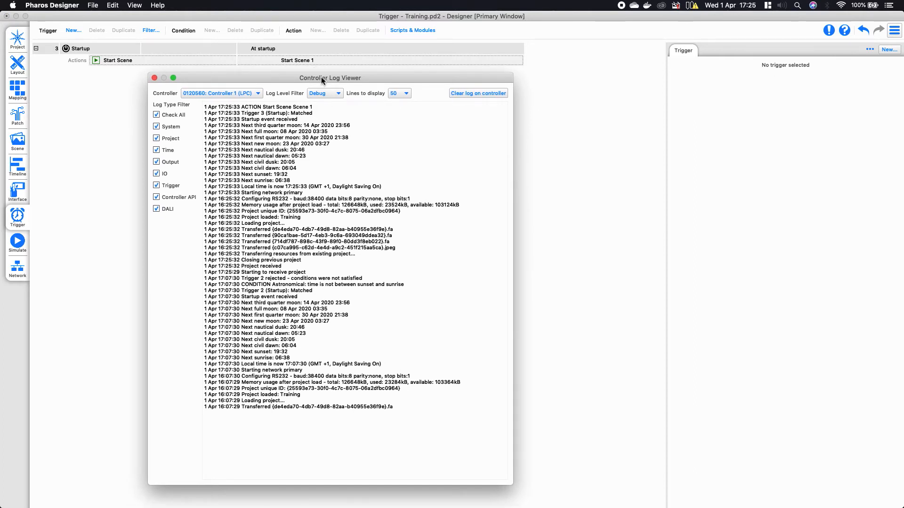
{"action": "left_click_drag", "start_coordinate": [300, 119], "coordinate": [189, 107]}
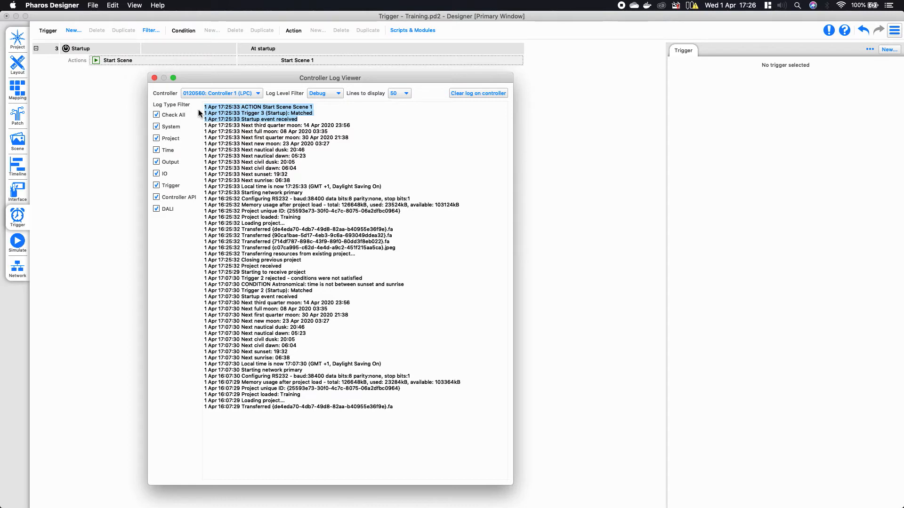
{"action": "left_click", "coordinate": [154, 78]}
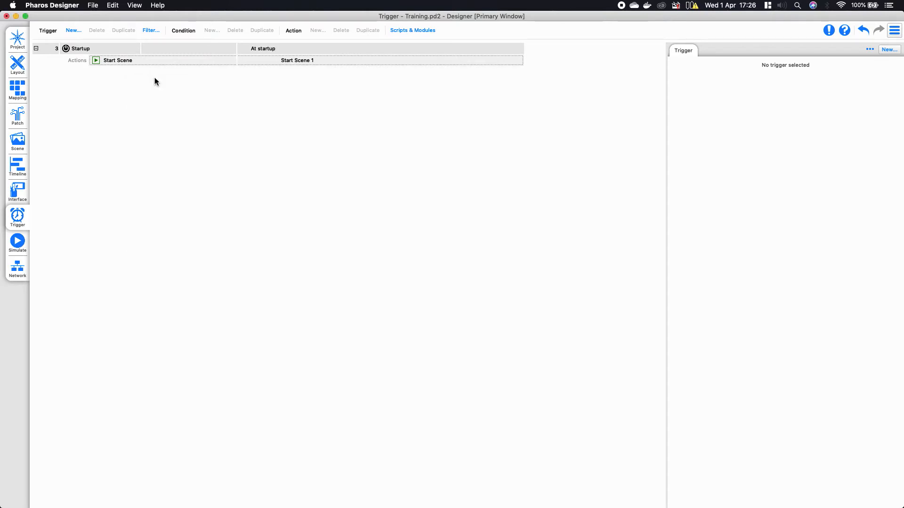
Step: Add an Astronomical condition to the Startup trigger, set between Sunset and Sunrise
{"action": "left_click", "coordinate": [110, 50]}
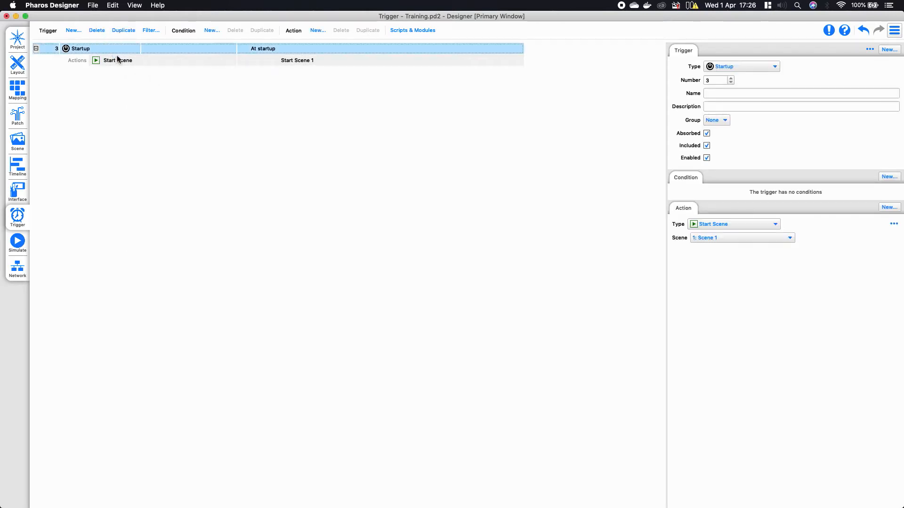
{"action": "left_click", "coordinate": [118, 61]}
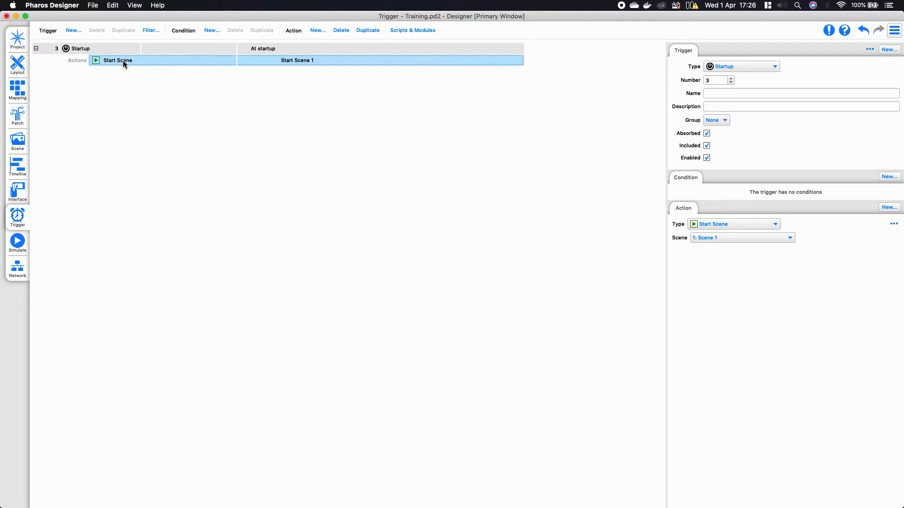
{"action": "left_click", "coordinate": [203, 49]}
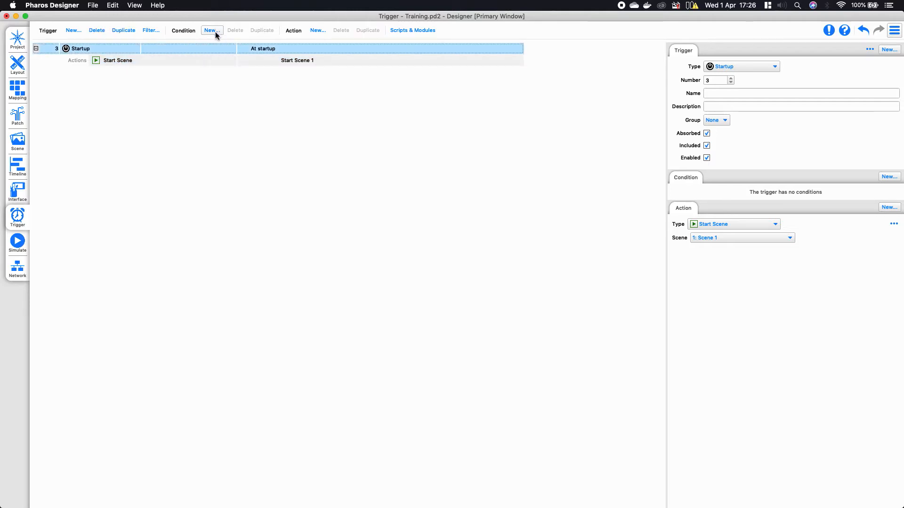
{"action": "left_click", "coordinate": [215, 32]}
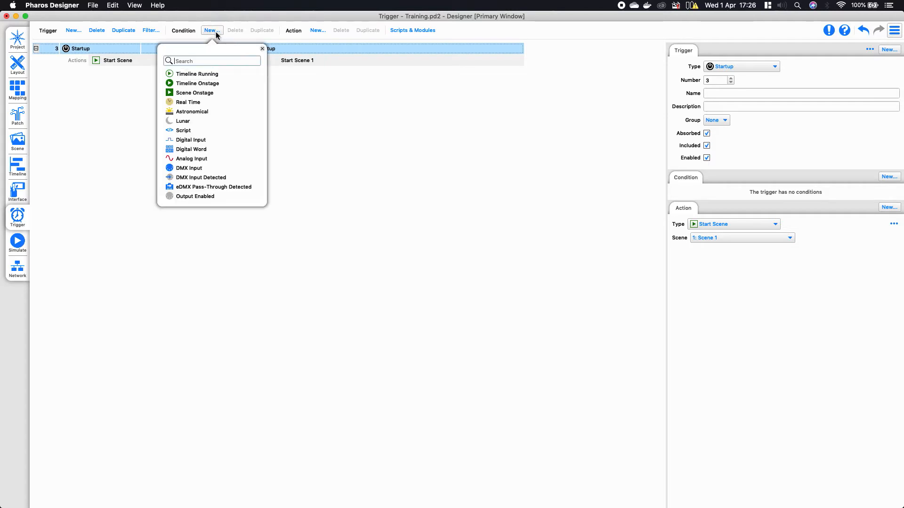
{"action": "left_click", "coordinate": [204, 117]}
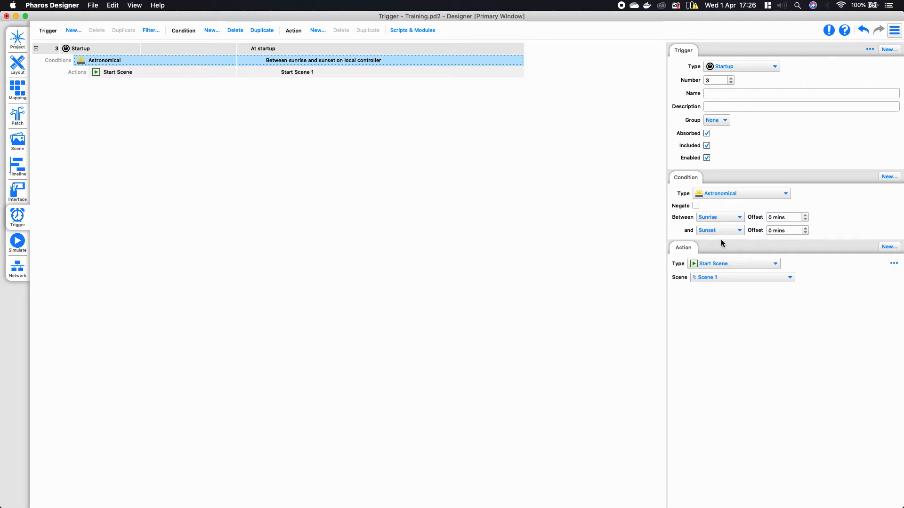
{"action": "left_click", "coordinate": [716, 220]}
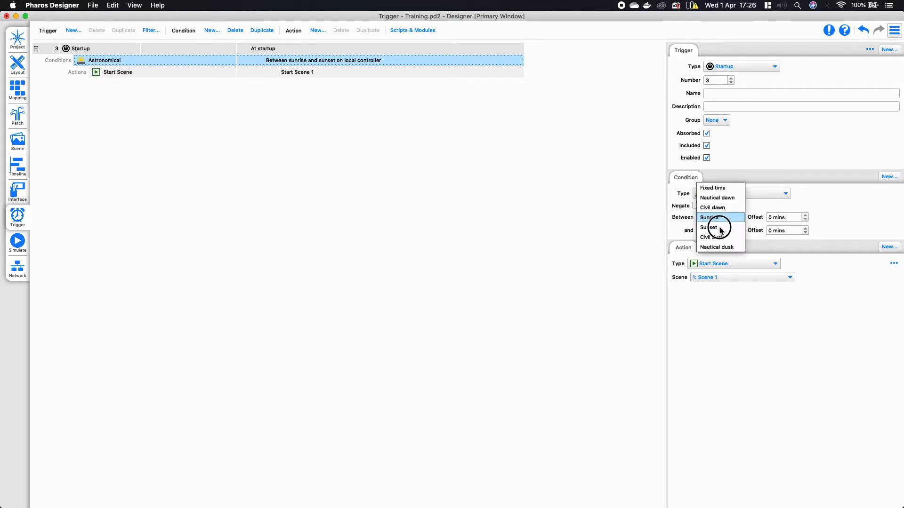
{"action": "left_click", "coordinate": [715, 228]}
{"action": "left_click", "coordinate": [715, 230]}
{"action": "left_click", "coordinate": [712, 225]}
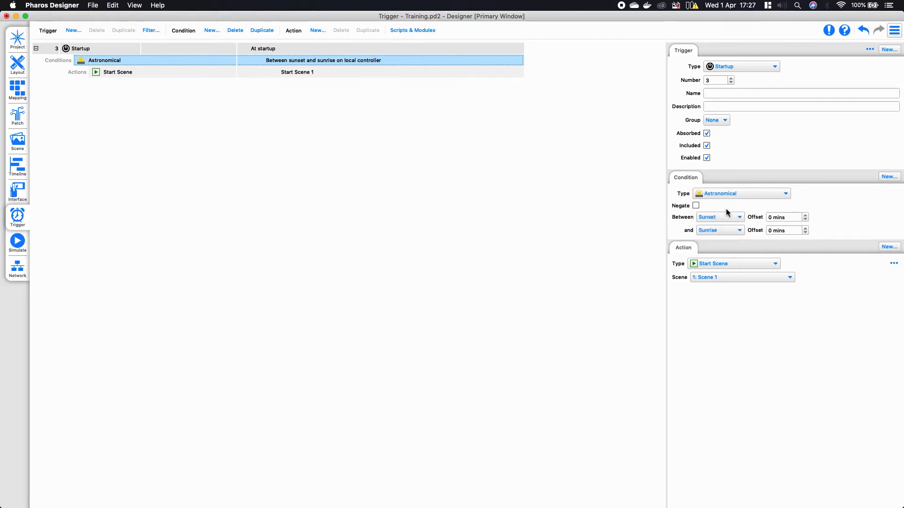
Step: Upload the project to the controllers again and check the log for how the Startup trigger's Astronomical condition was evaluated
{"action": "key", "text": "super+u"}
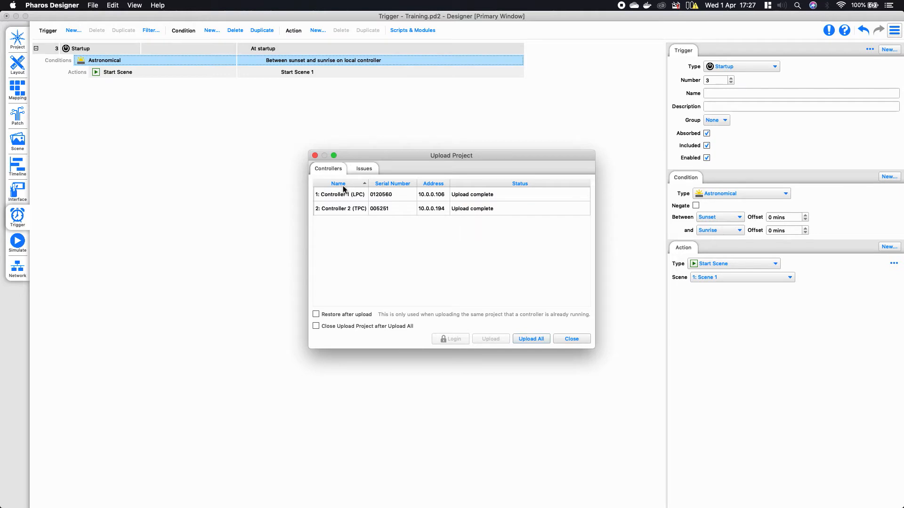
{"action": "left_click", "coordinate": [571, 340]}
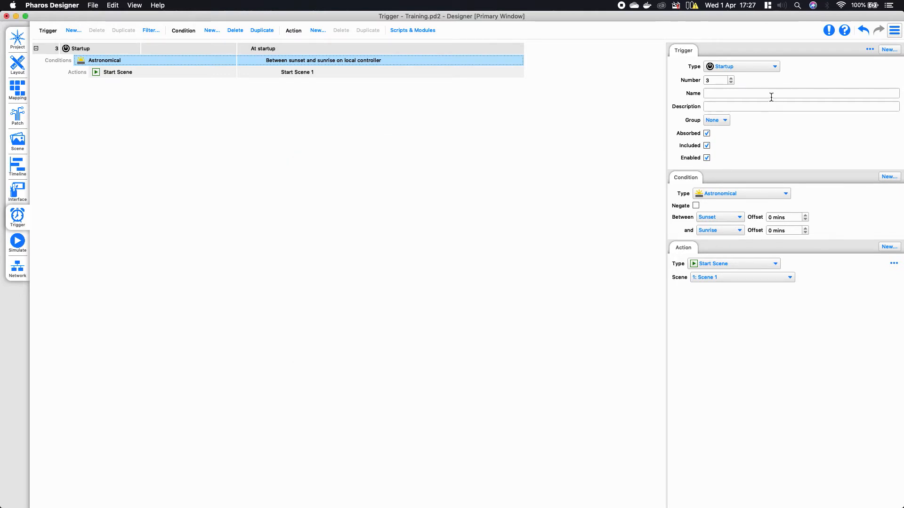
{"action": "left_click", "coordinate": [898, 33]}
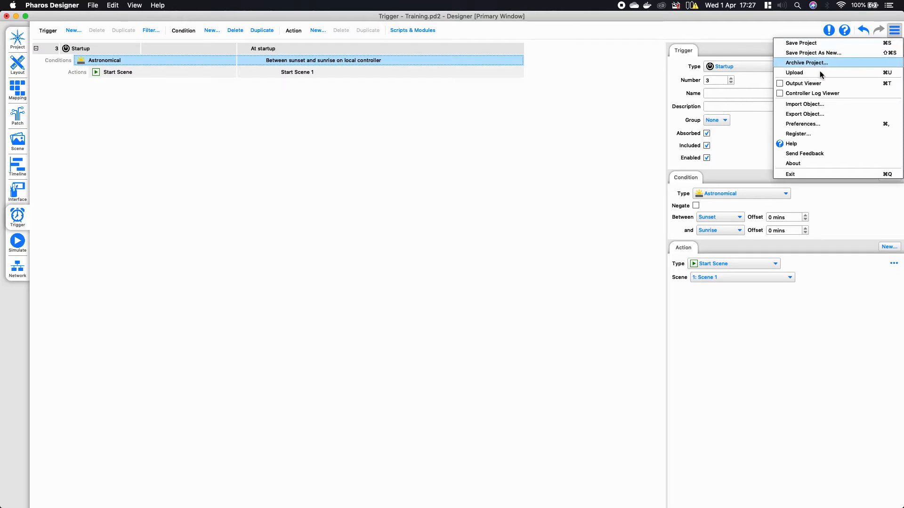
{"action": "left_click", "coordinate": [817, 97]}
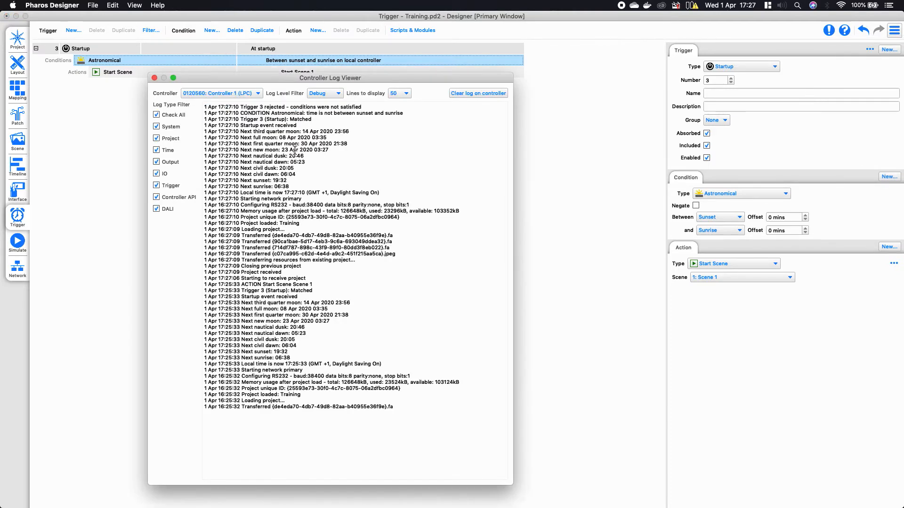
{"action": "left_click_drag", "start_coordinate": [318, 122], "coordinate": [193, 120]}
{"action": "left_click_drag", "start_coordinate": [418, 116], "coordinate": [191, 107]}
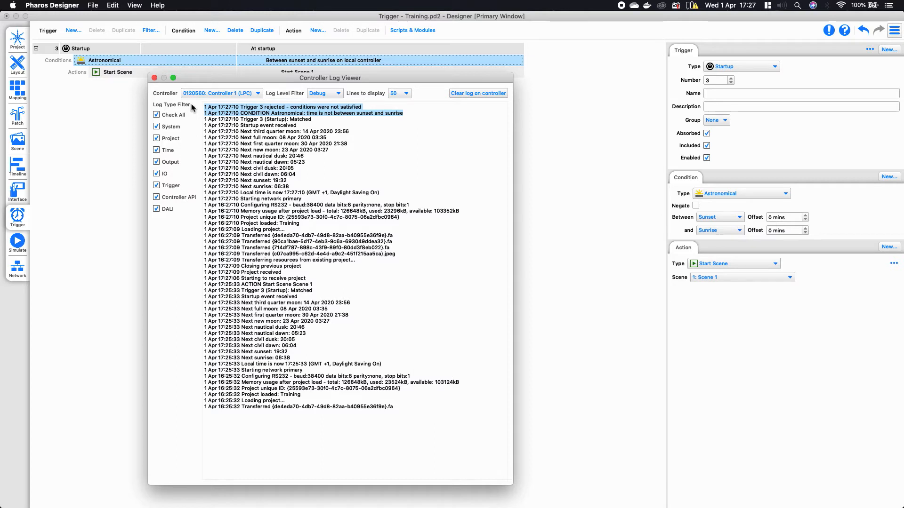
{"action": "left_click", "coordinate": [155, 77]}
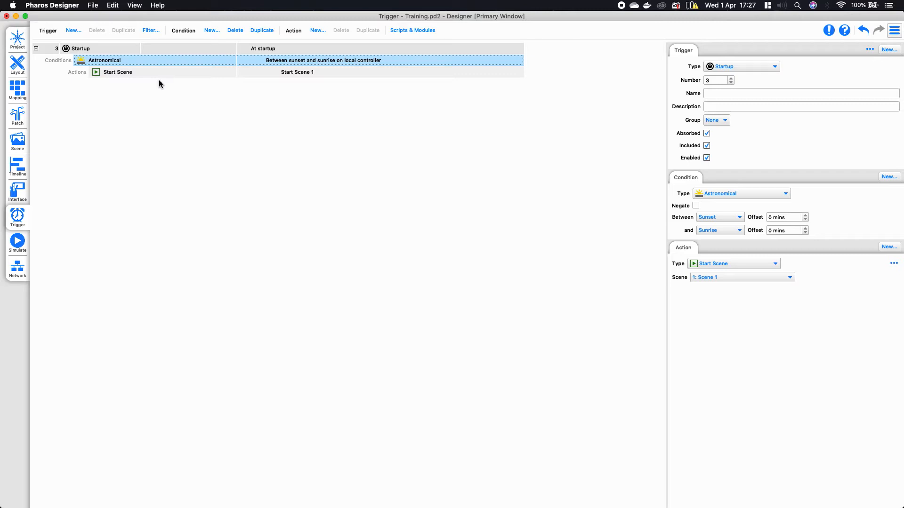
Step: Add a Real Time trigger and schedule it once at 21:00 every day
{"action": "left_click", "coordinate": [70, 30]}
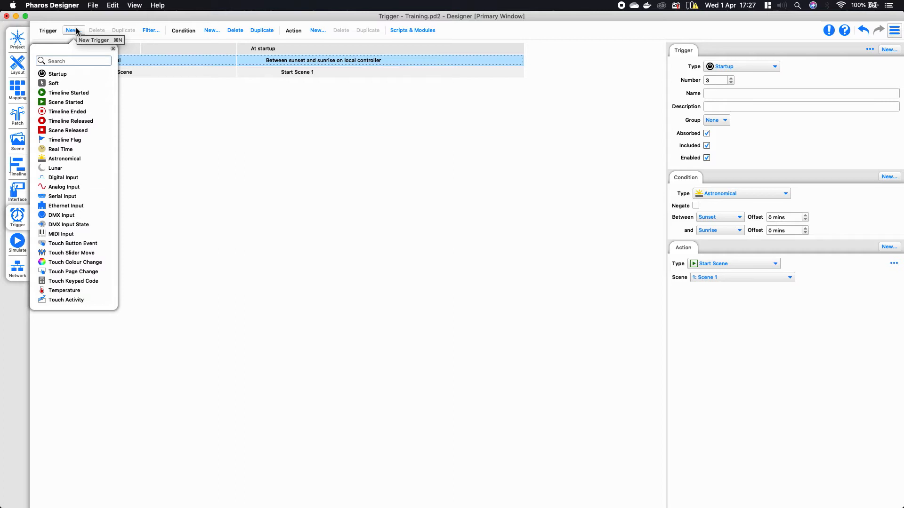
{"action": "left_click", "coordinate": [69, 150]}
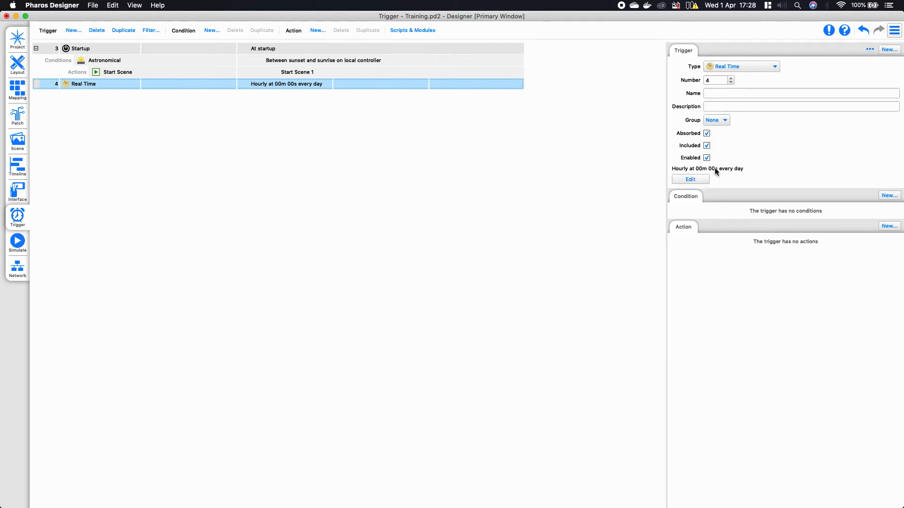
{"action": "left_click", "coordinate": [693, 181]}
{"action": "left_click", "coordinate": [174, 445]}
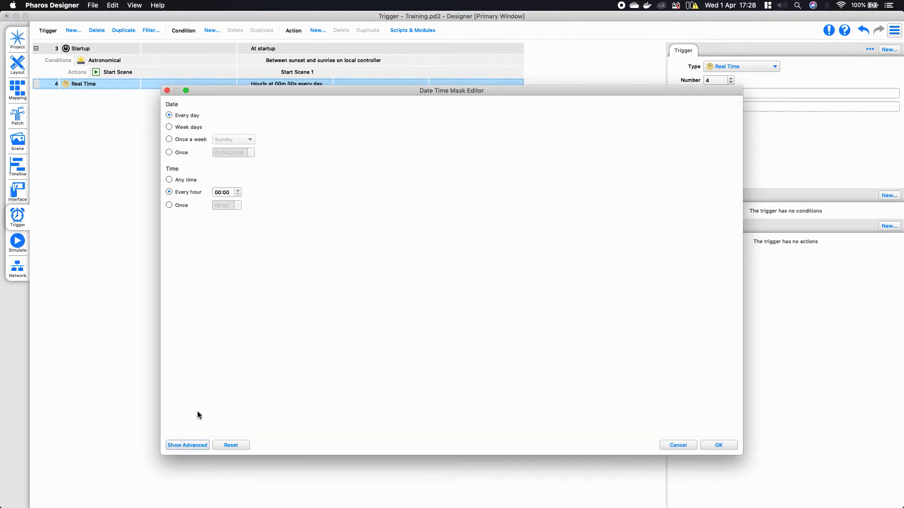
{"action": "left_click", "coordinate": [169, 180]}
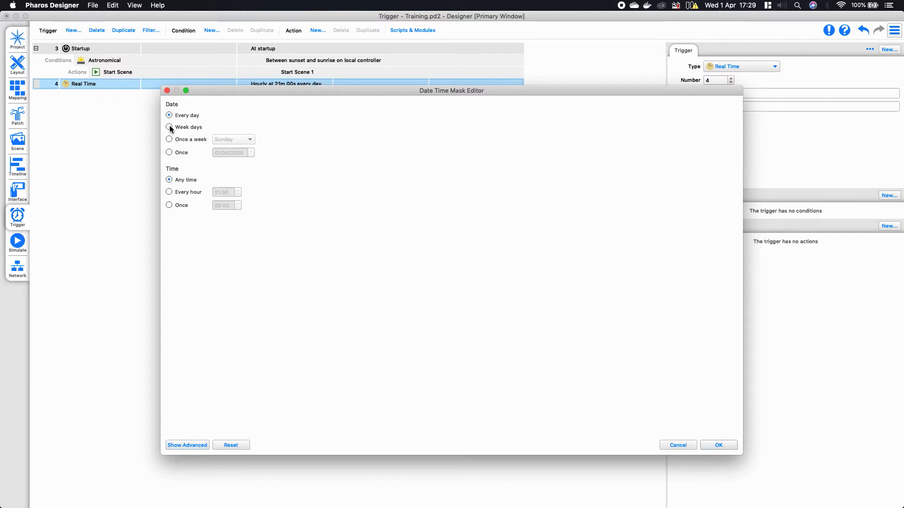
{"action": "left_click", "coordinate": [178, 154]}
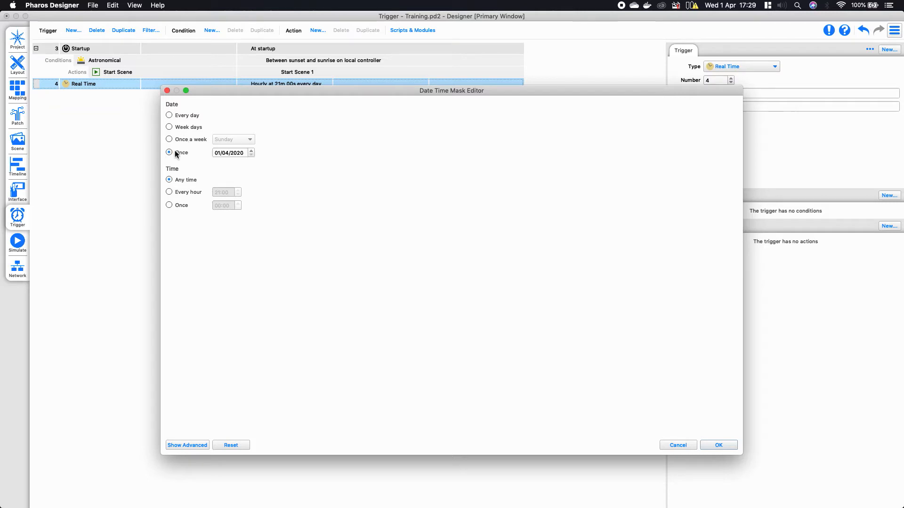
{"action": "left_click", "coordinate": [177, 116]}
{"action": "left_click", "coordinate": [176, 208]}
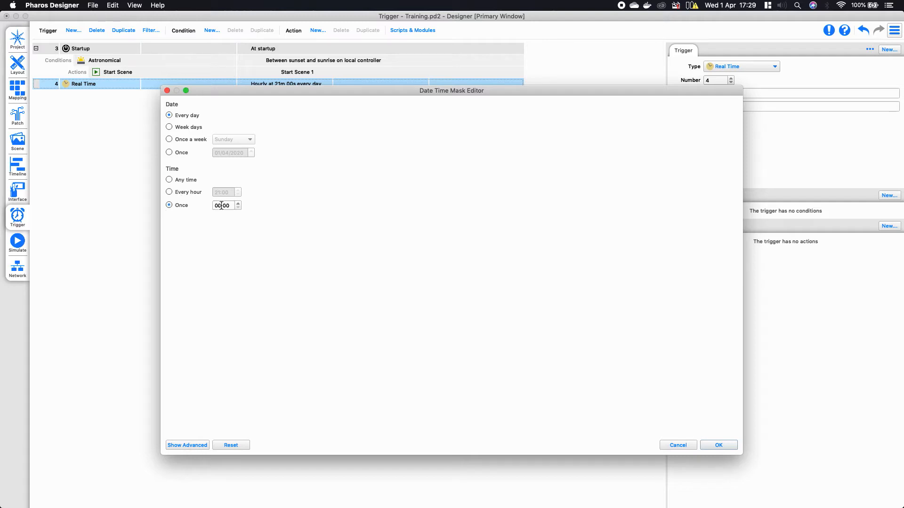
{"action": "type", "text": "21"}
{"action": "left_click", "coordinate": [717, 446]}
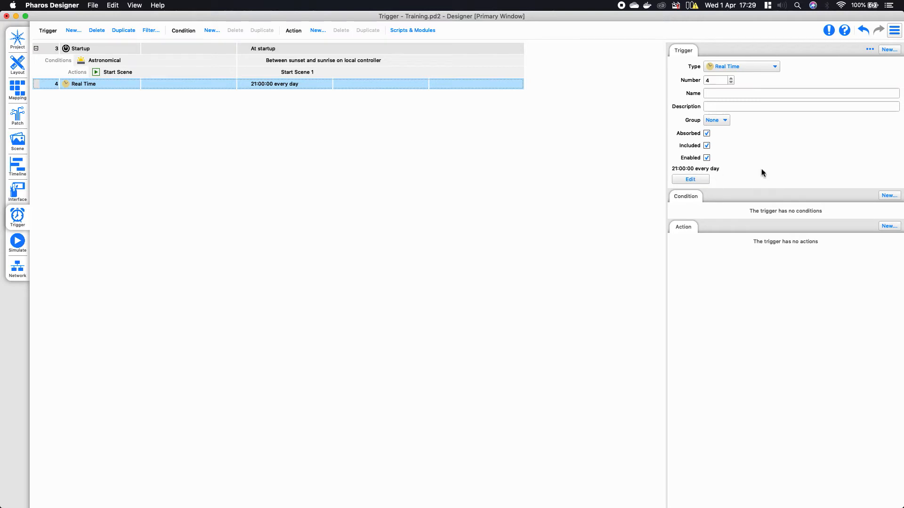
Step: Add a Start Timeline action to the 21:00 Real Time trigger that starts Timeline 1
{"action": "left_click", "coordinate": [887, 227]}
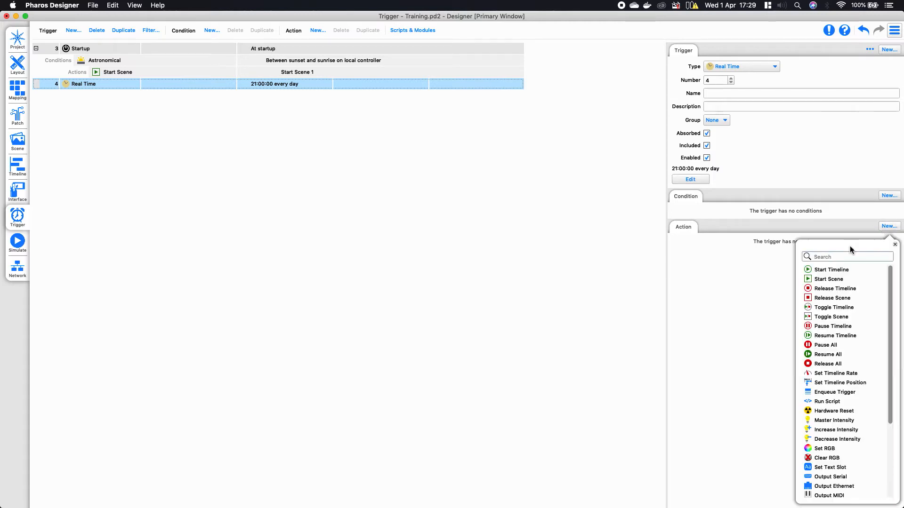
{"action": "left_click", "coordinate": [835, 271]}
{"action": "left_click", "coordinate": [781, 257]}
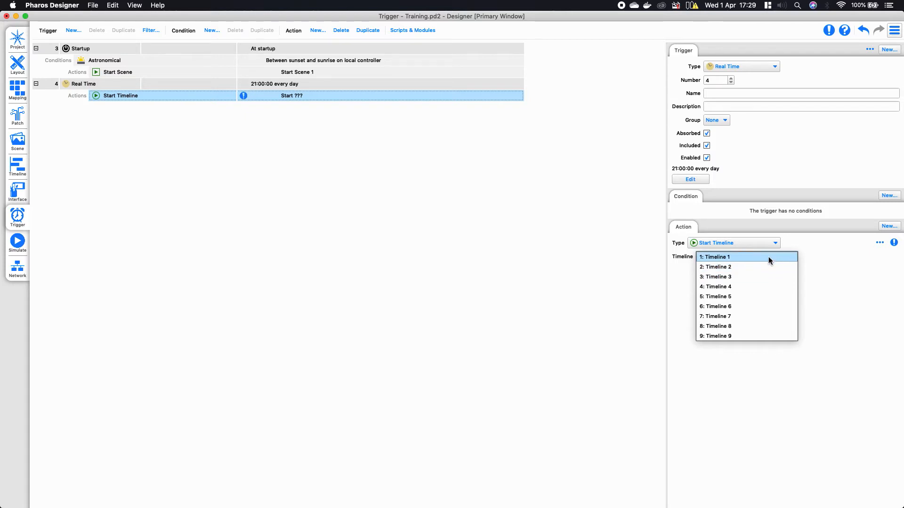
{"action": "left_click", "coordinate": [768, 258]}
{"action": "left_click", "coordinate": [459, 251]}
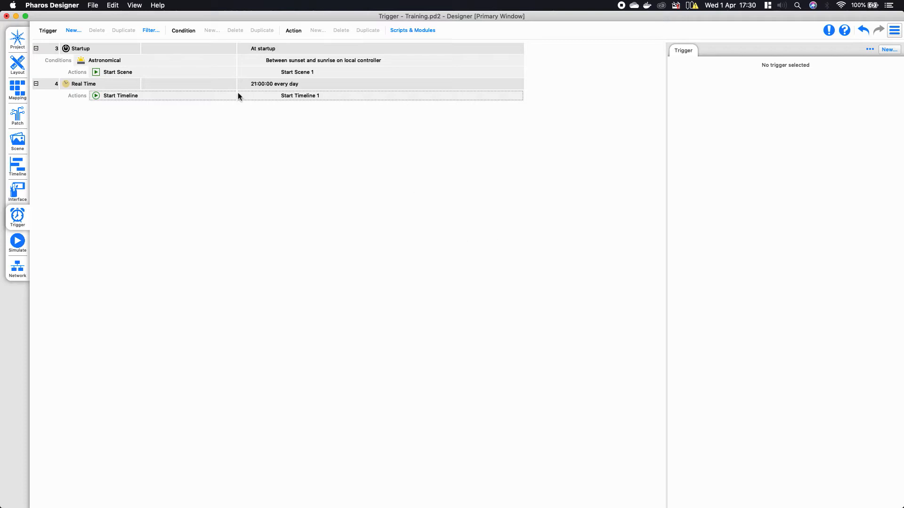
Step: Add another Real Time trigger and schedule it once at 02:00 every day
{"action": "left_click", "coordinate": [74, 31]}
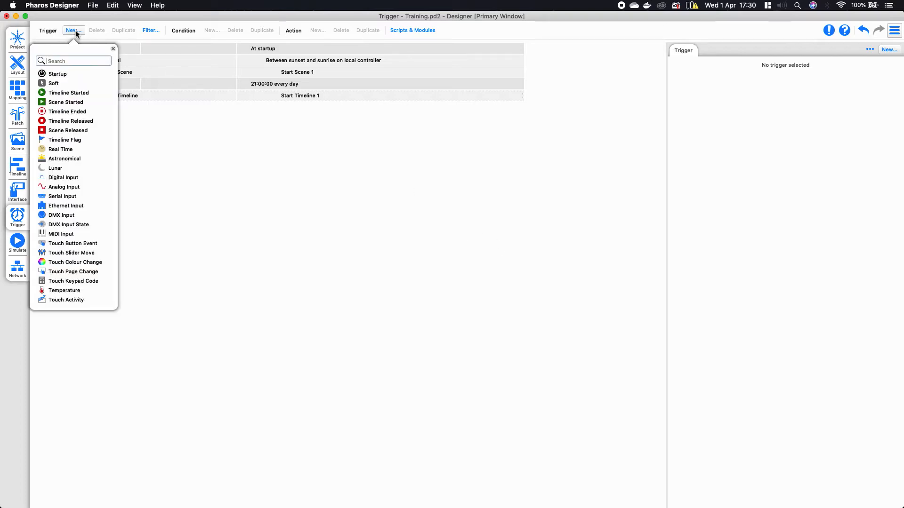
{"action": "left_click", "coordinate": [75, 150]}
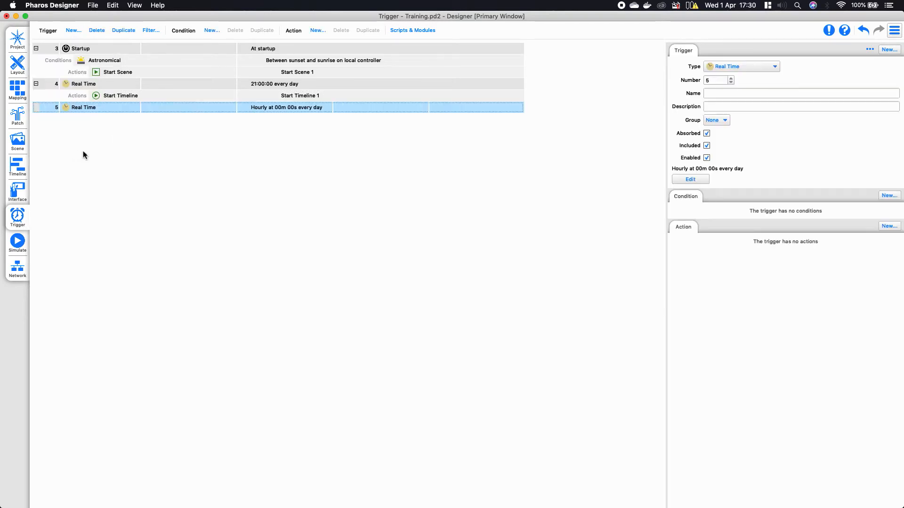
{"action": "left_click", "coordinate": [695, 183]}
{"action": "left_click", "coordinate": [169, 152]}
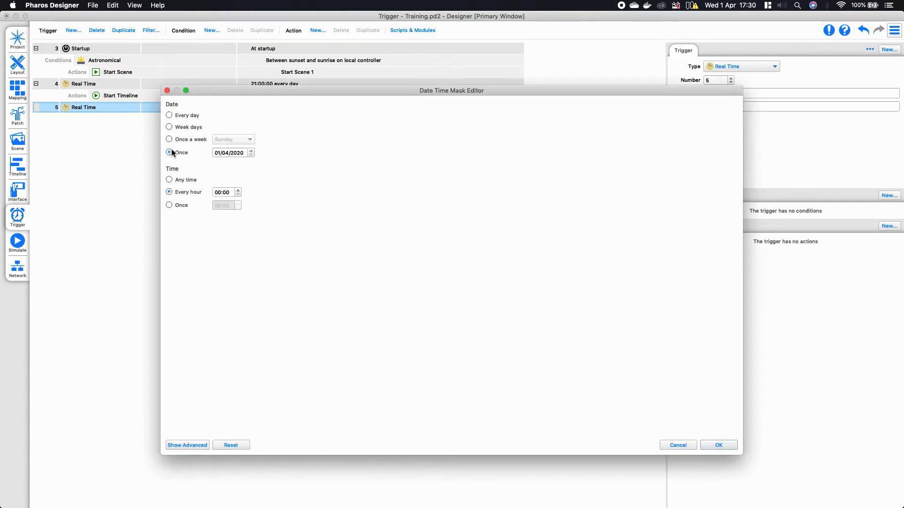
{"action": "left_click", "coordinate": [170, 115]}
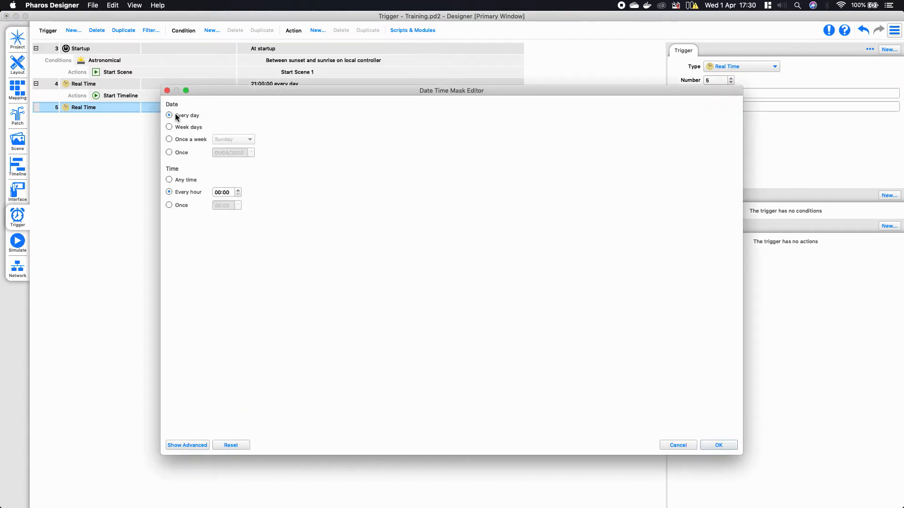
{"action": "left_click", "coordinate": [177, 206]}
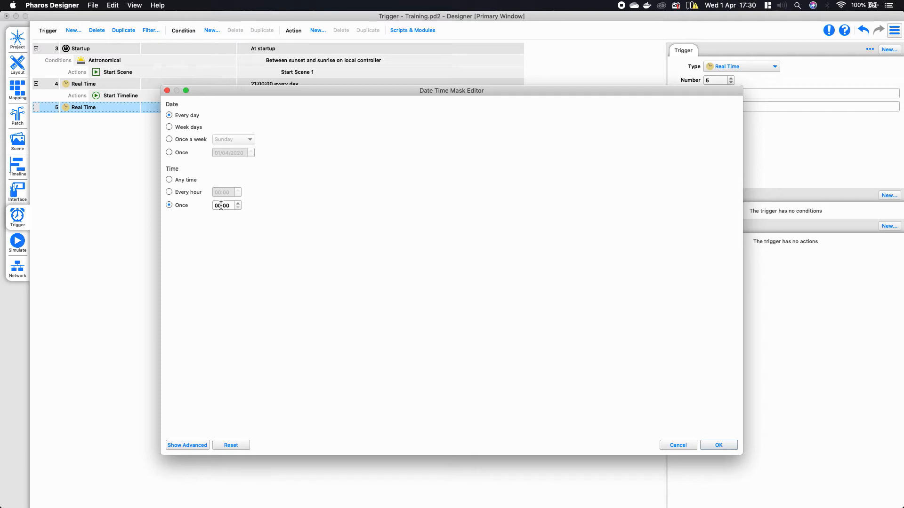
{"action": "type", "text": "2"}
{"action": "left_click", "coordinate": [727, 444]}
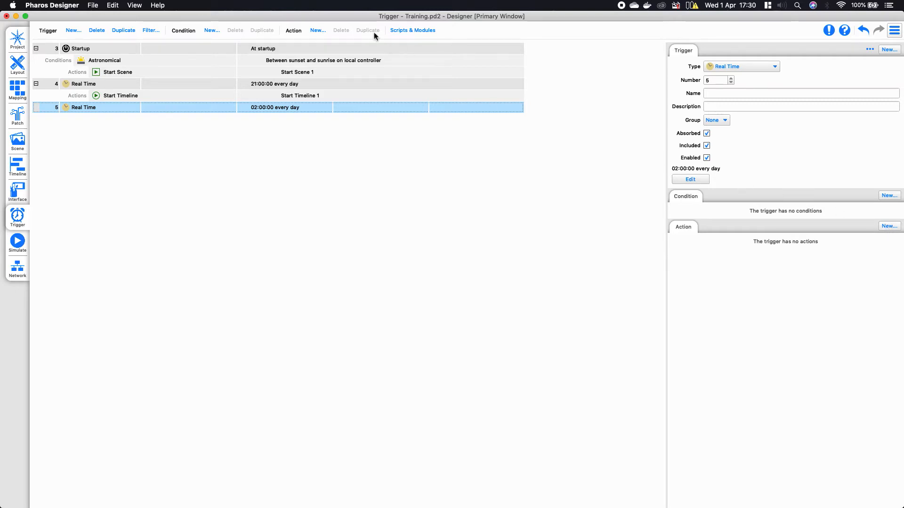
Step: Add a Release All action to the 02:00 Real Time trigger
{"action": "left_click", "coordinate": [317, 31]}
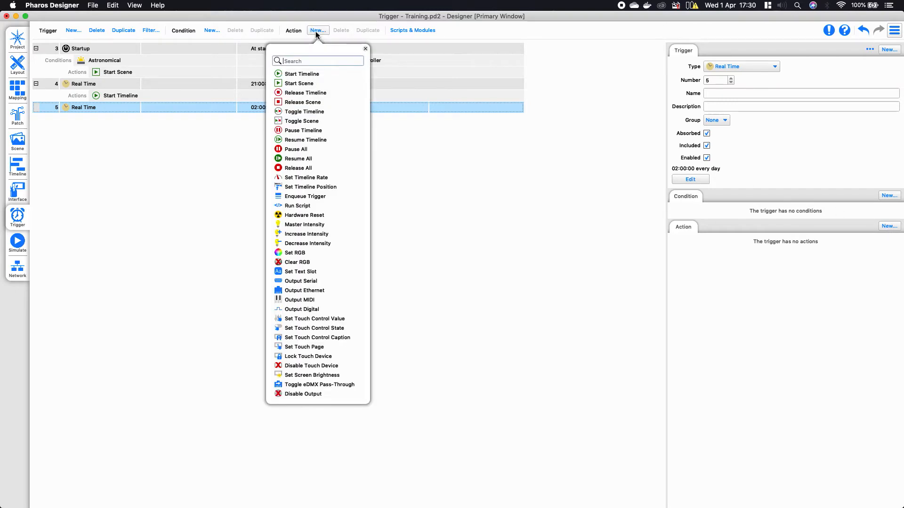
{"action": "left_click", "coordinate": [826, 247]}
{"action": "left_click", "coordinate": [898, 227]}
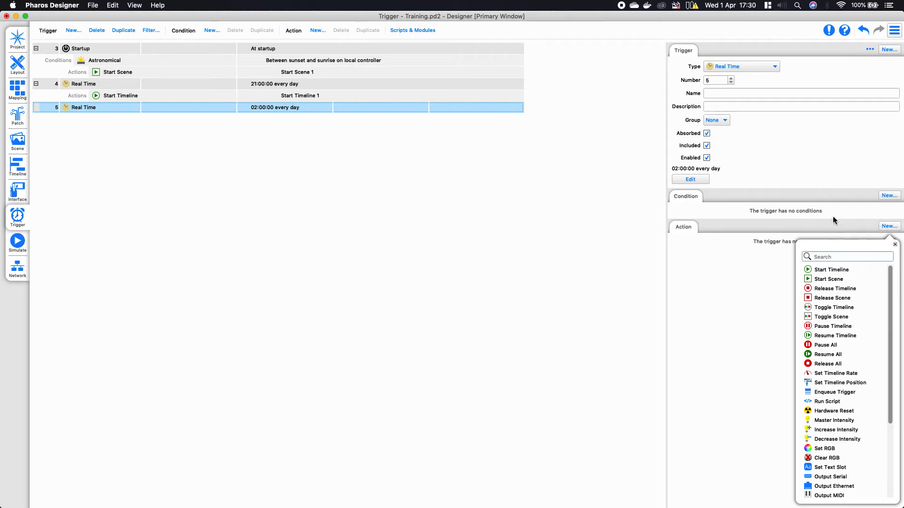
{"action": "left_click", "coordinate": [833, 365]}
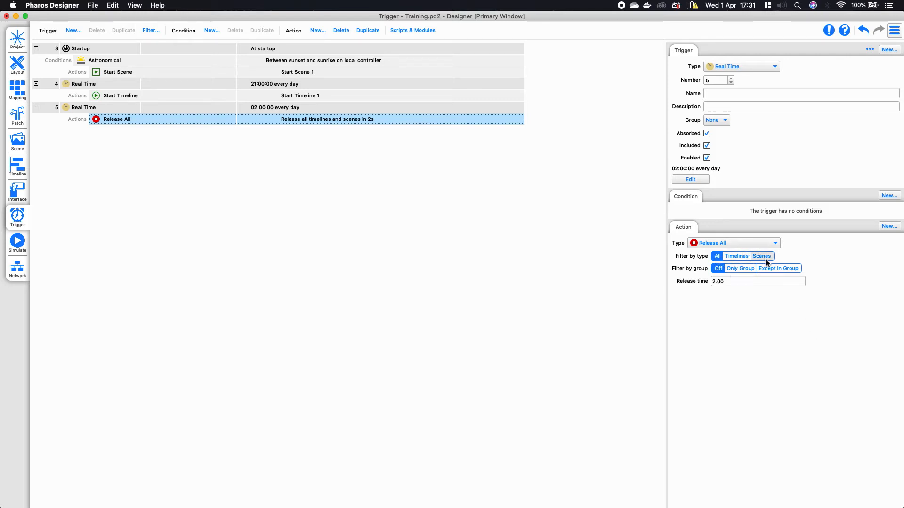
Step: Filter the Release All action by group so it releases all timelines and scenes except those in group A
{"action": "left_click", "coordinate": [736, 269]}
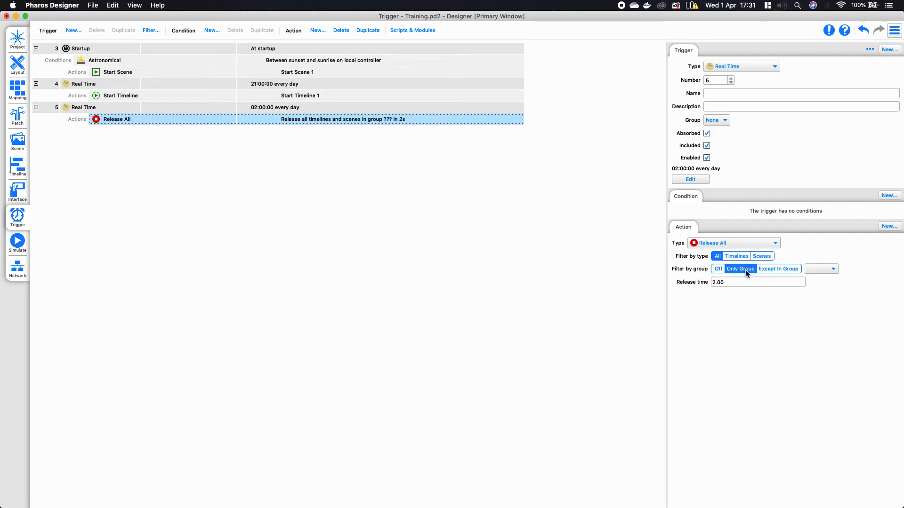
{"action": "left_click", "coordinate": [776, 269]}
{"action": "left_click", "coordinate": [816, 271]}
{"action": "left_click", "coordinate": [815, 271]}
{"action": "key", "text": "Tab"}
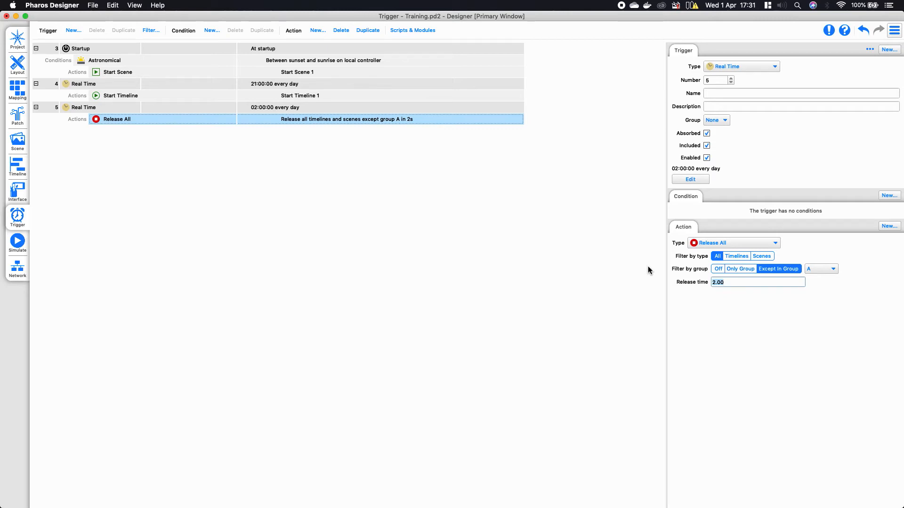
{"action": "left_click", "coordinate": [179, 213]}
Step: Add a third Real Time trigger and open its schedule in the advanced date and time mask editor, enlarging the editor window
{"action": "left_click", "coordinate": [73, 30]}
{"action": "left_click", "coordinate": [402, 166]}
{"action": "left_click", "coordinate": [340, 134]}
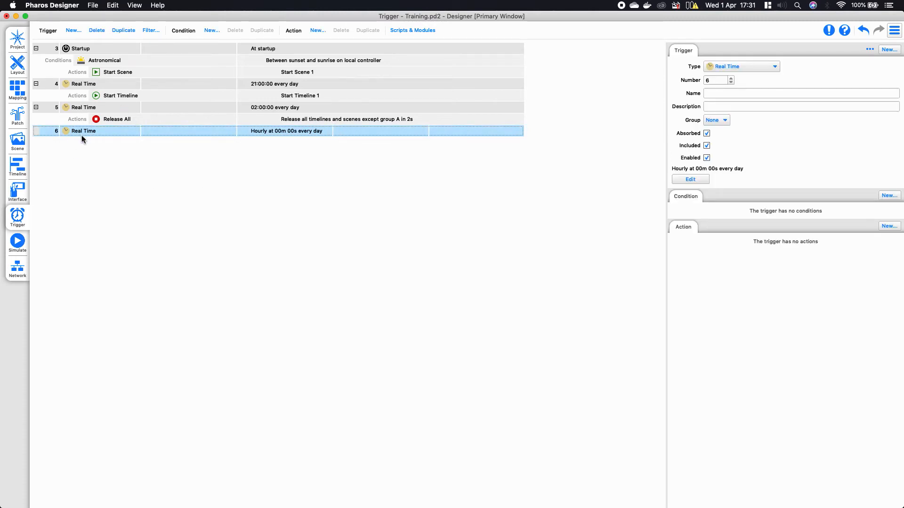
{"action": "left_click", "coordinate": [705, 180]}
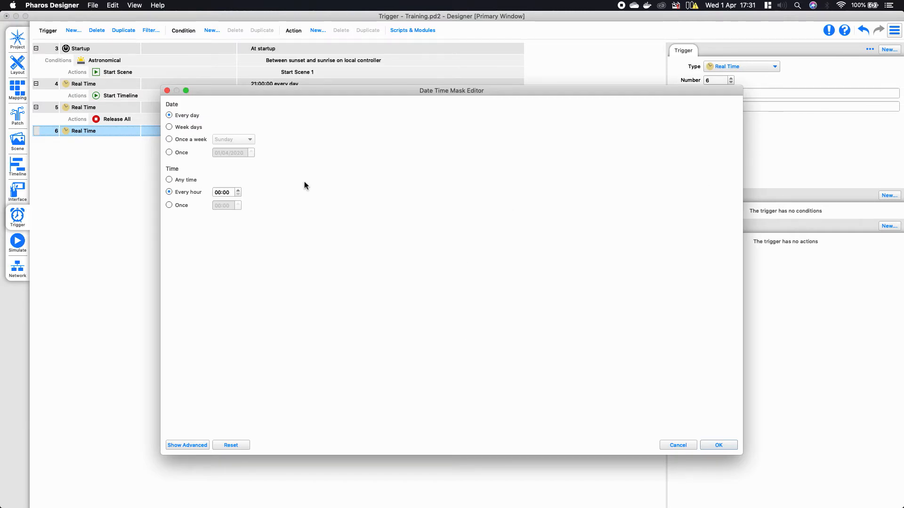
{"action": "left_click", "coordinate": [186, 445]}
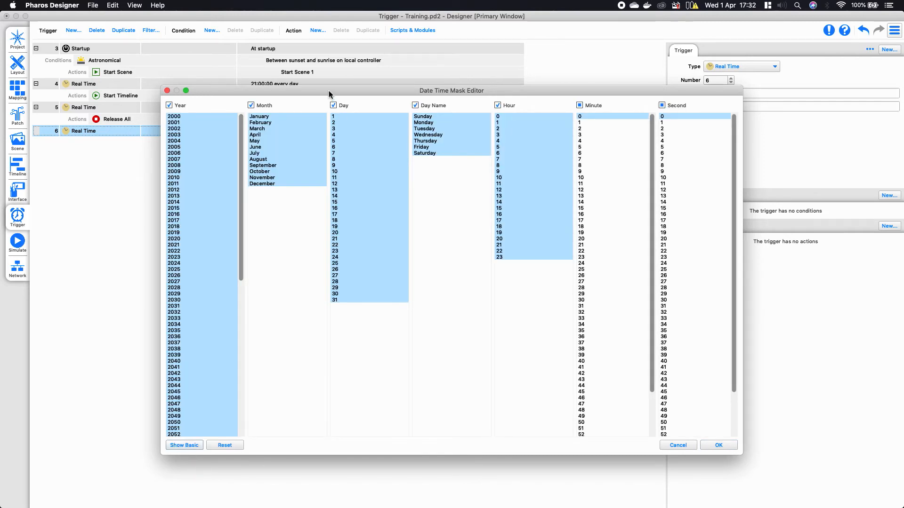
{"action": "left_click_drag", "start_coordinate": [328, 91], "coordinate": [267, 84]}
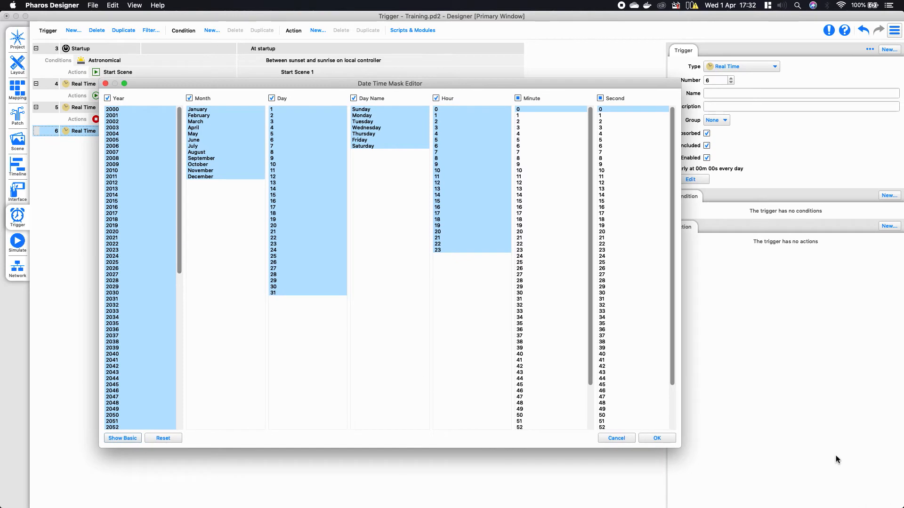
{"action": "left_click_drag", "start_coordinate": [679, 446], "coordinate": [716, 457]}
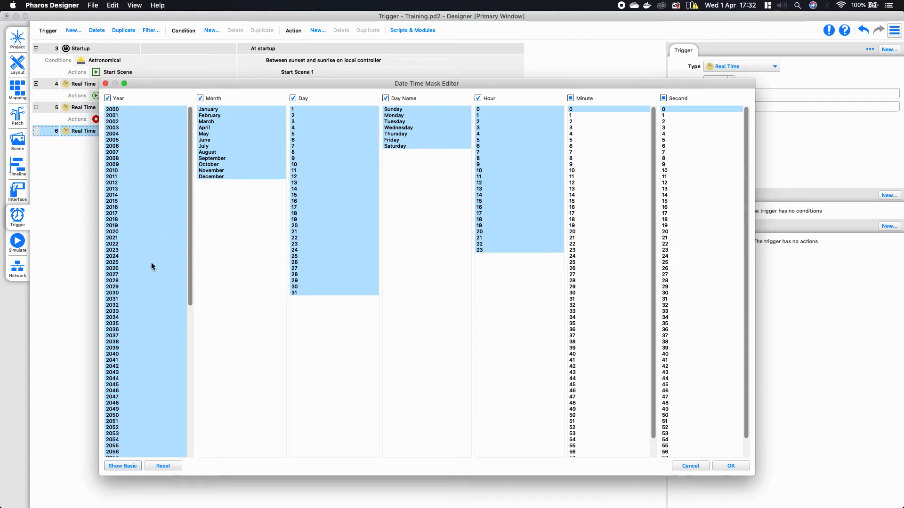
Step: Restrict the new Real Time trigger's month mask to December, leaving every year selected
{"action": "scroll", "coordinate": [151, 261], "scroll_direction": "down", "scroll_amount": 10}
{"action": "scroll", "coordinate": [146, 245], "scroll_direction": "up", "scroll_amount": 9}
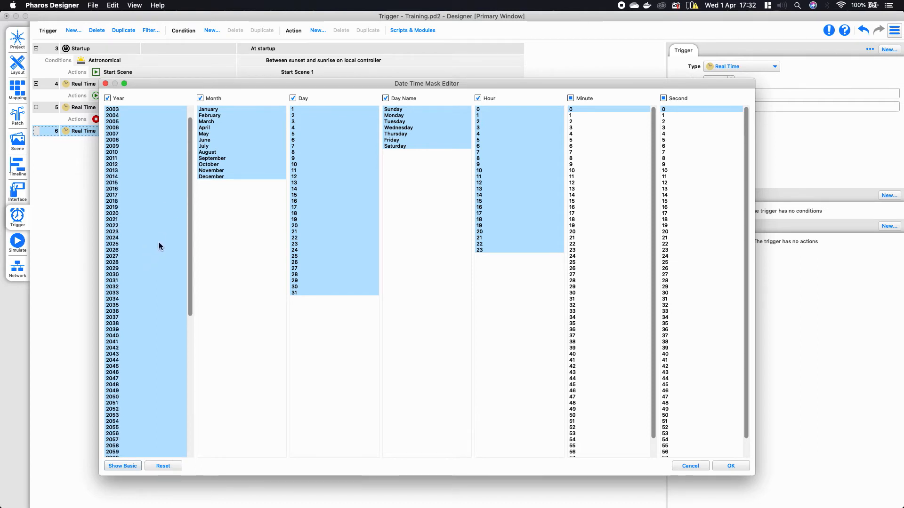
{"action": "left_click_drag", "start_coordinate": [229, 111], "coordinate": [217, 168]}
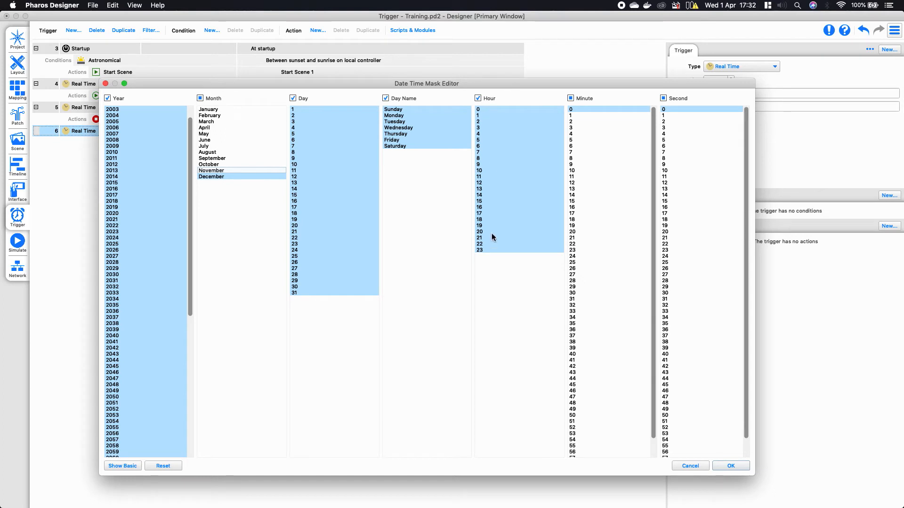
Step: Restrict the trigger's hour mask to hour 17 only and apply the advanced schedule
{"action": "mouse_move", "coordinate": [488, 251]}
{"action": "left_mouse_down"}
{"action": "mouse_move", "coordinate": [487, 231]}
{"action": "mouse_move", "coordinate": [488, 238]}
{"action": "left_mouse_up"}
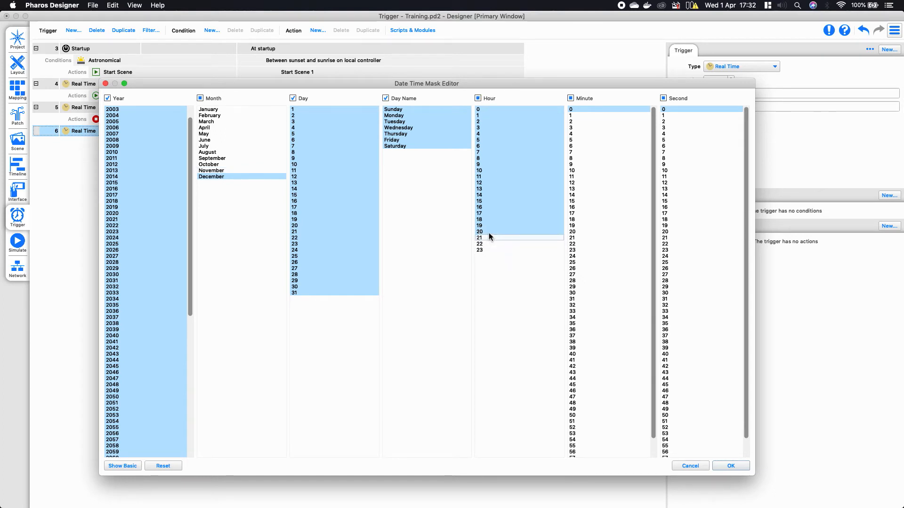
{"action": "left_click_drag", "start_coordinate": [492, 164], "coordinate": [492, 195]}
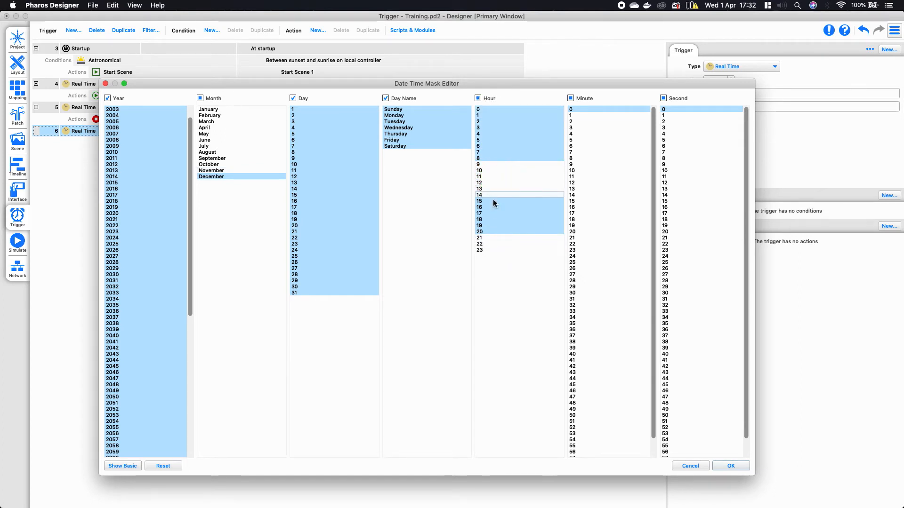
{"action": "left_click_drag", "start_coordinate": [496, 238], "coordinate": [490, 216]}
{"action": "left_click", "coordinate": [488, 201]}
{"action": "left_click", "coordinate": [487, 212]}
{"action": "left_click", "coordinate": [487, 207]}
{"action": "left_click_drag", "start_coordinate": [488, 159], "coordinate": [486, 108]}
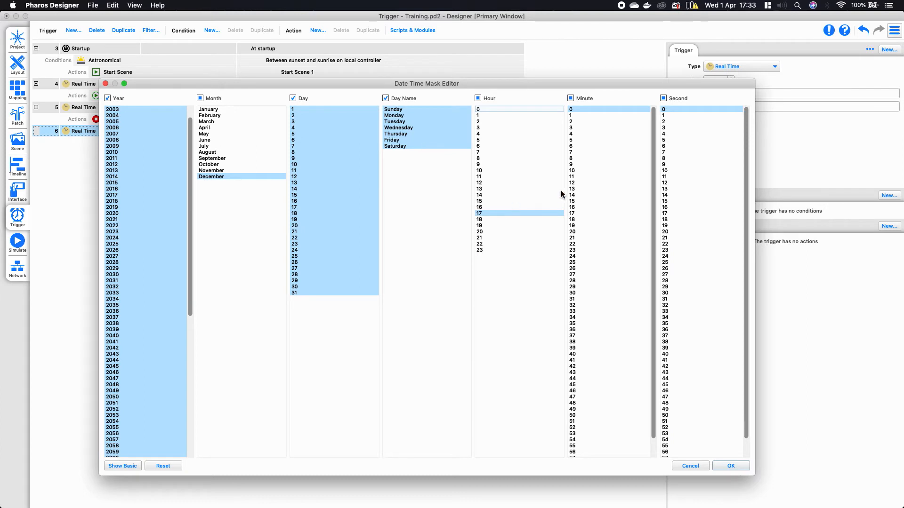
{"action": "left_click", "coordinate": [731, 466]}
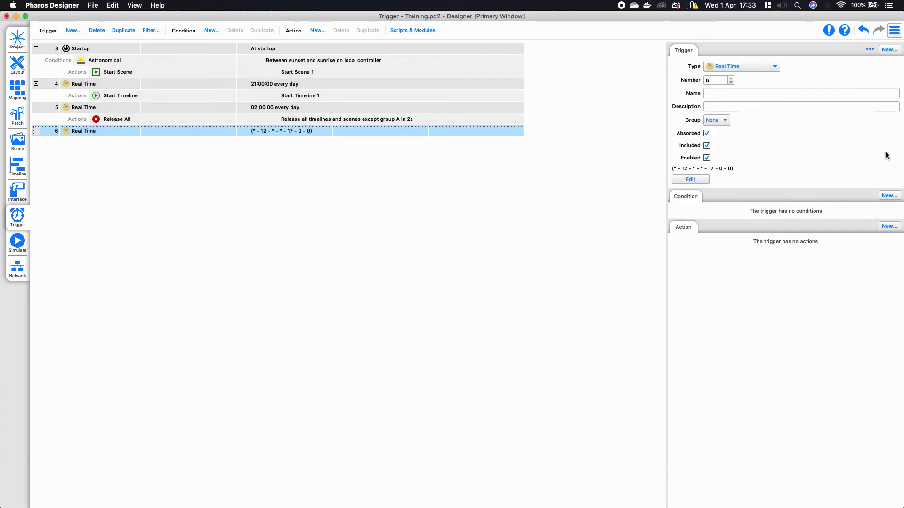
Step: Add a Start Timeline action to the December 17:00 trigger that starts Timeline 2
{"action": "left_click", "coordinate": [888, 226]}
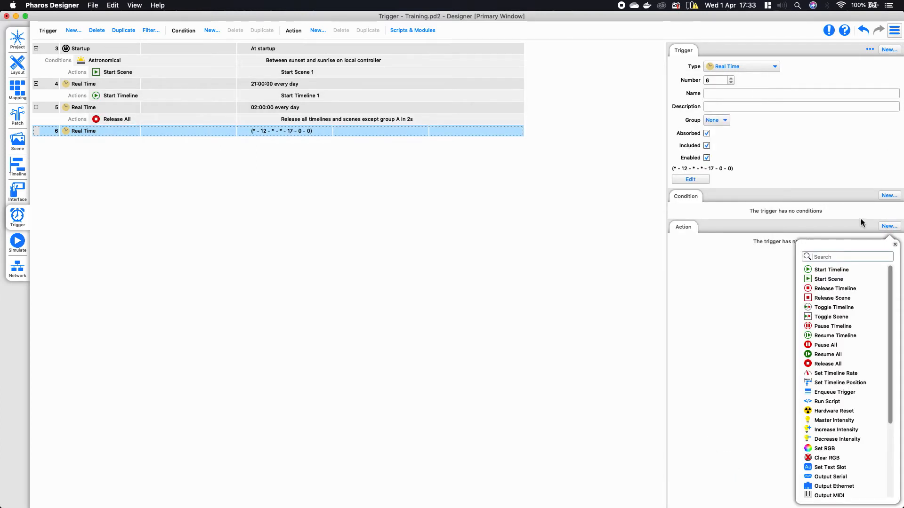
{"action": "left_click", "coordinate": [827, 271]}
{"action": "left_click", "coordinate": [783, 260]}
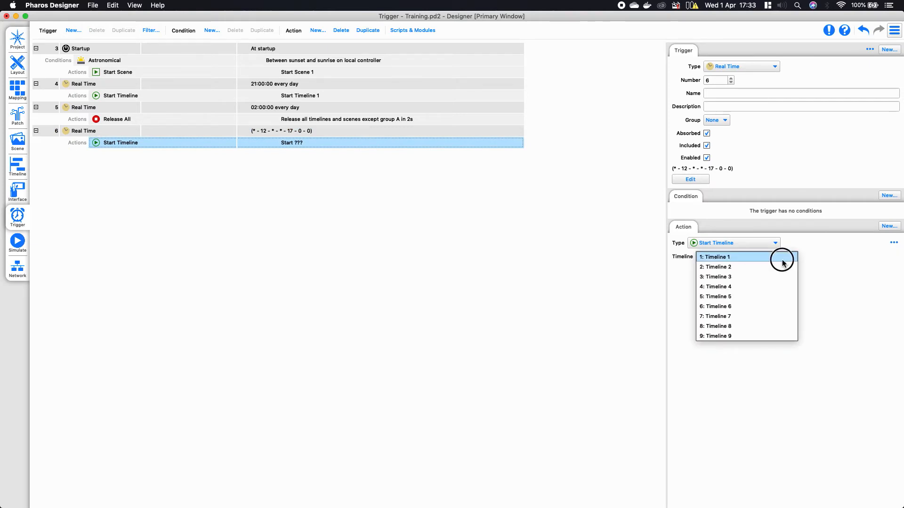
{"action": "left_click", "coordinate": [780, 267]}
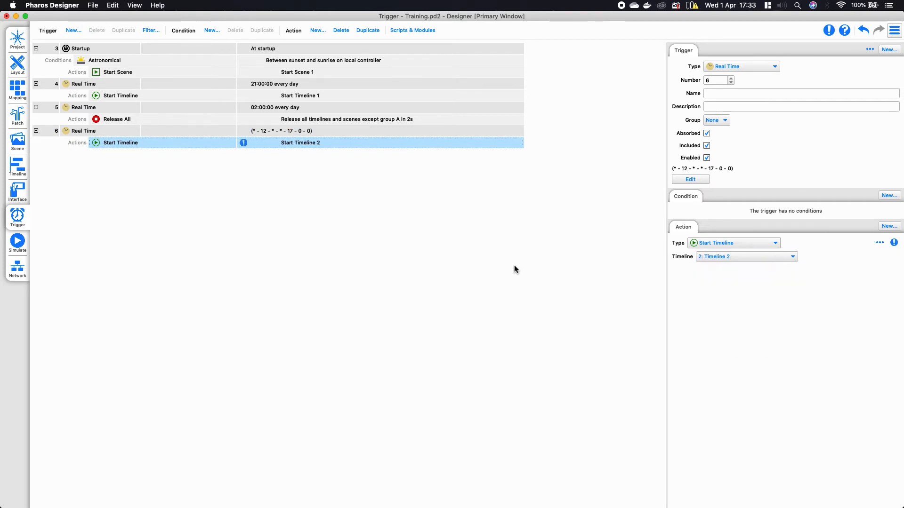
{"action": "left_click", "coordinate": [513, 266]}
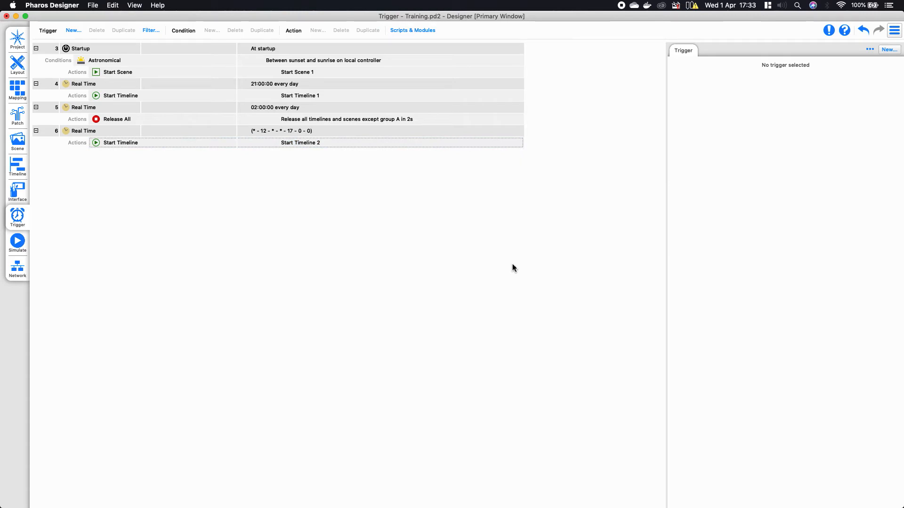
Step: Add a Digital Input trigger for input 1 on the local device, with the event set to Low
{"action": "left_click", "coordinate": [72, 30]}
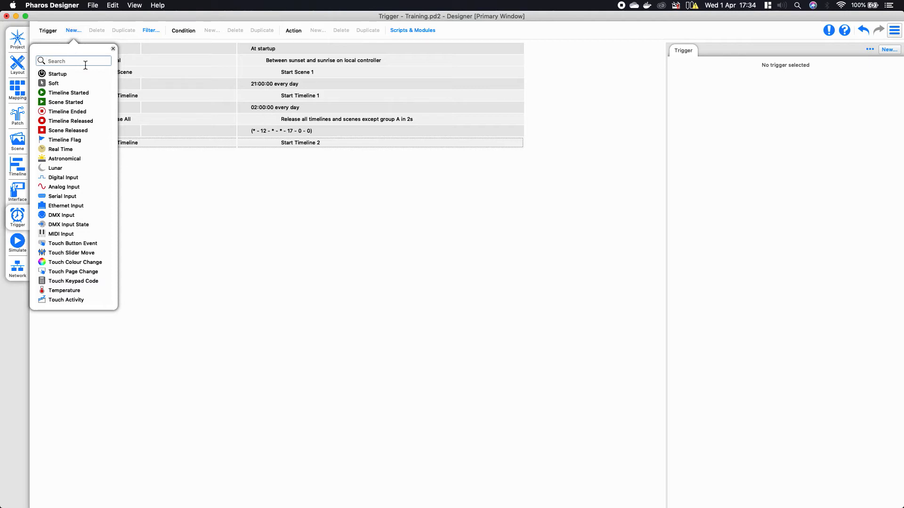
{"action": "left_click", "coordinate": [90, 177]}
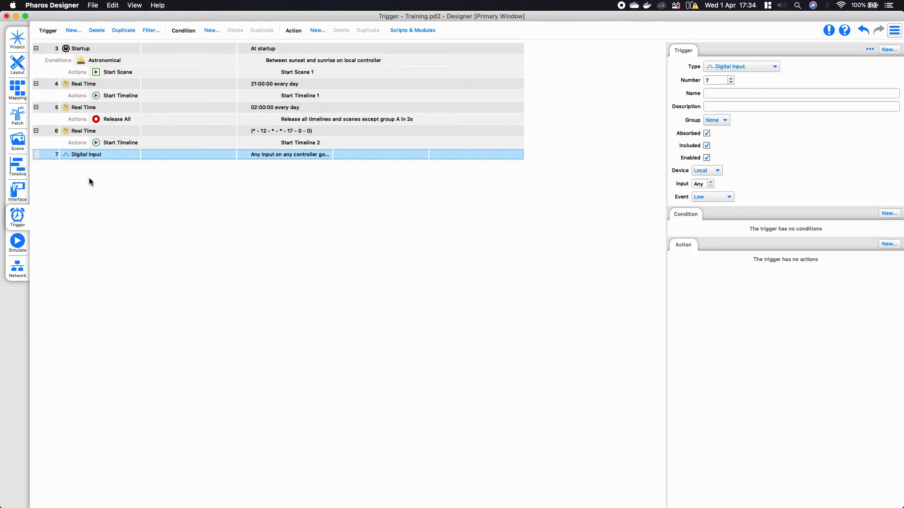
{"action": "left_click", "coordinate": [711, 182]}
{"action": "left_click", "coordinate": [707, 196]}
{"action": "left_click", "coordinate": [707, 198]}
Step: Add a Start Scene action to the Digital Input trigger that starts Scene 3
{"action": "left_click", "coordinate": [894, 245]}
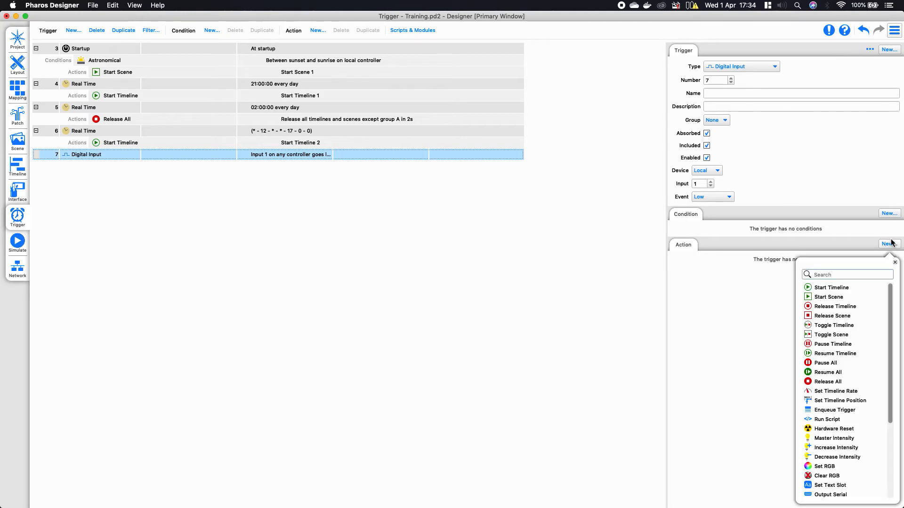
{"action": "left_click", "coordinate": [834, 299]}
{"action": "left_click", "coordinate": [735, 275]}
{"action": "left_click", "coordinate": [737, 295]}
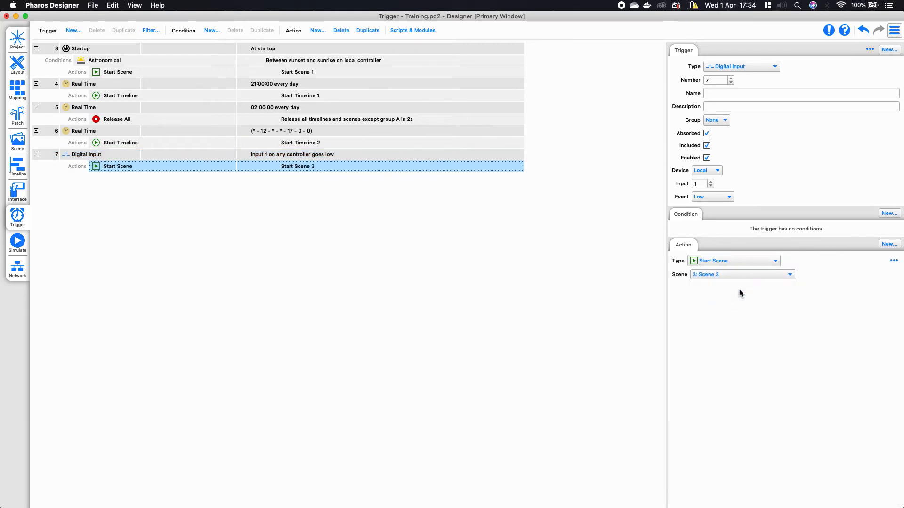
{"action": "left_click", "coordinate": [540, 246]}
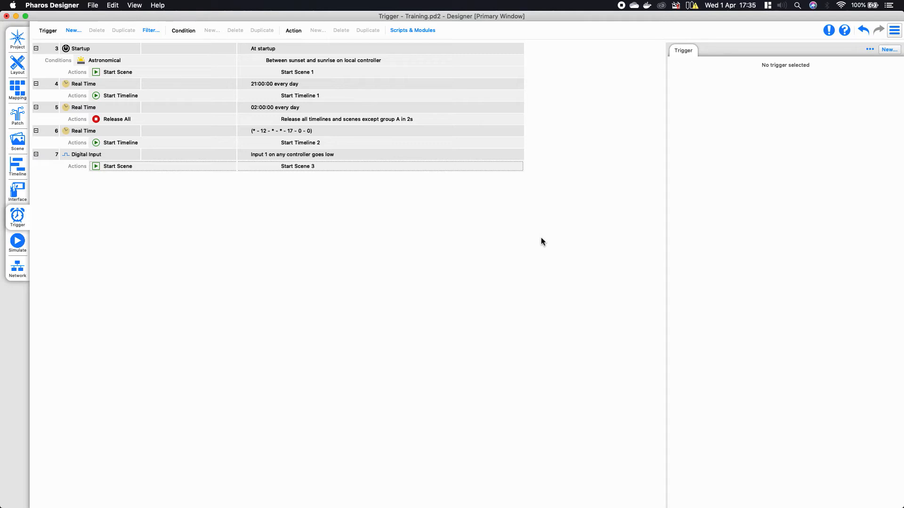
Step: Configure Controller 1's digital/analog inputs individually in its network interface settings and set Input 1 to Digital
{"action": "left_click", "coordinate": [21, 270]}
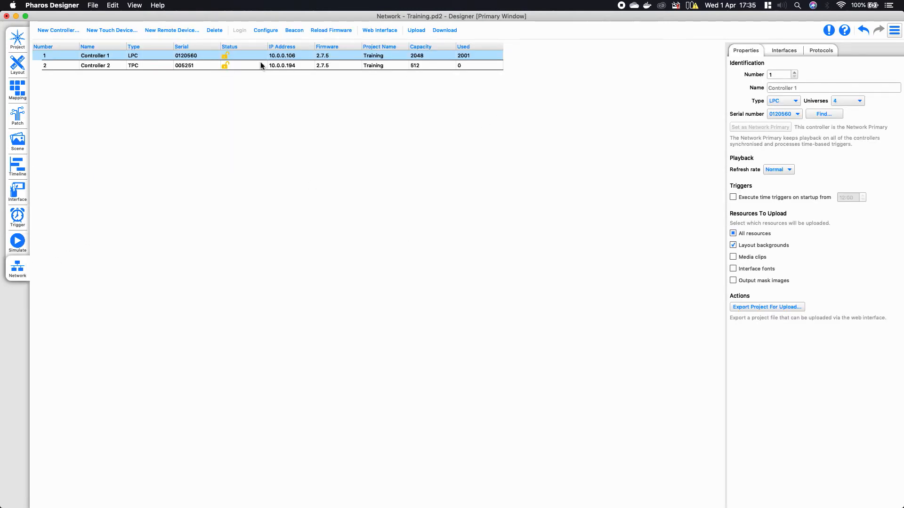
{"action": "left_click", "coordinate": [788, 50]}
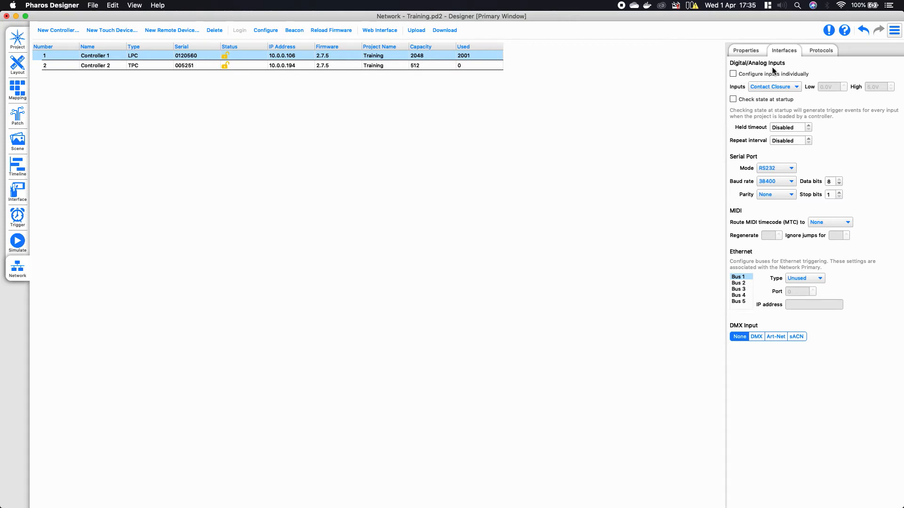
{"action": "left_click", "coordinate": [733, 75]}
{"action": "left_click", "coordinate": [772, 87]}
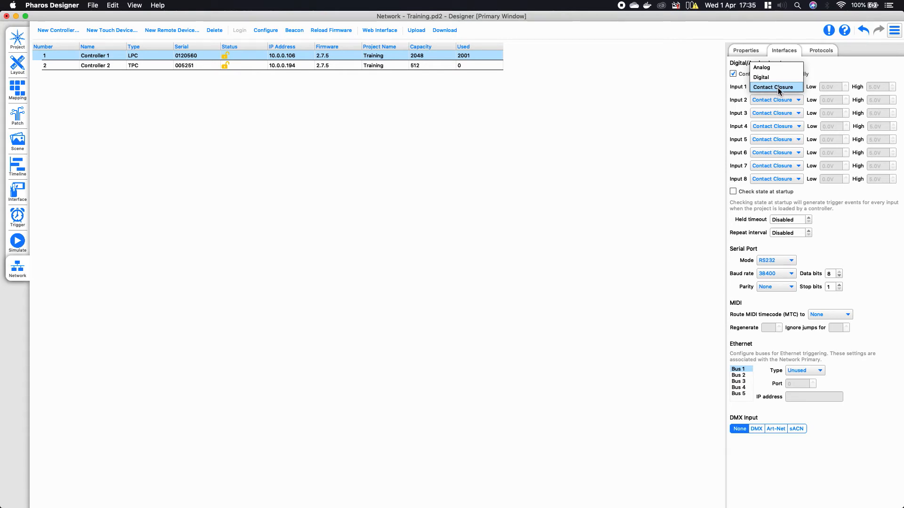
{"action": "left_click", "coordinate": [772, 77]}
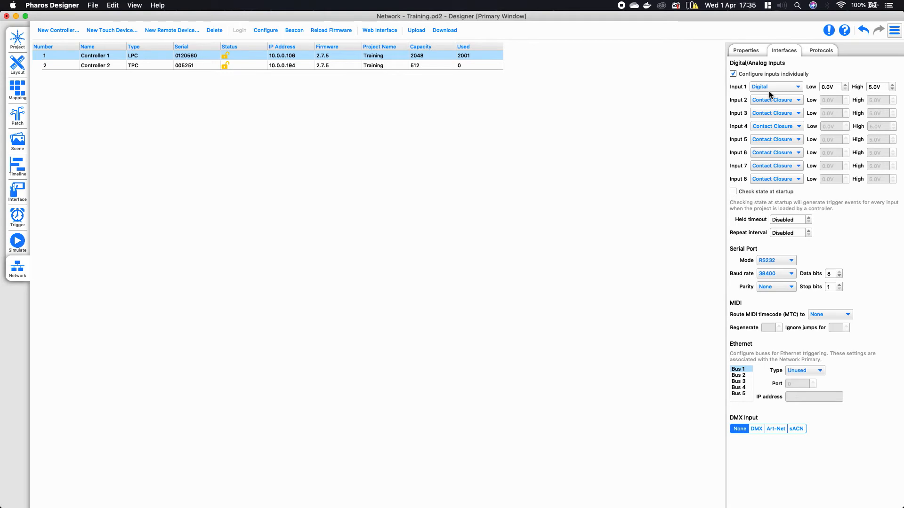
Step: Set Input 1 back to Contact Closure and turn off individual input configuration for Controller 1
{"action": "left_click", "coordinate": [769, 91]}
{"action": "left_click", "coordinate": [780, 82]}
{"action": "left_click", "coordinate": [778, 86]}
{"action": "left_click", "coordinate": [773, 106]}
{"action": "left_click", "coordinate": [733, 74]}
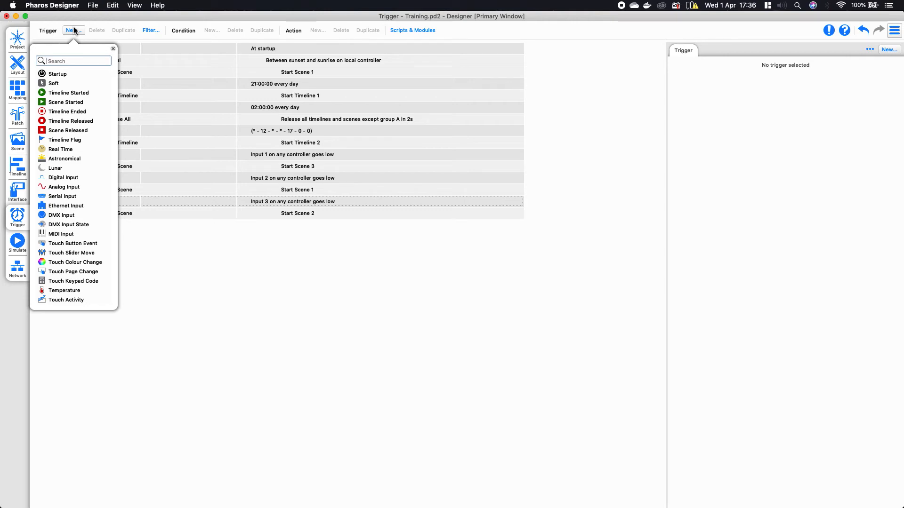
Step: Check the control keys of the preset buttons and the All Off button on the touch interface's Home page
{"action": "left_click", "coordinate": [272, 296]}
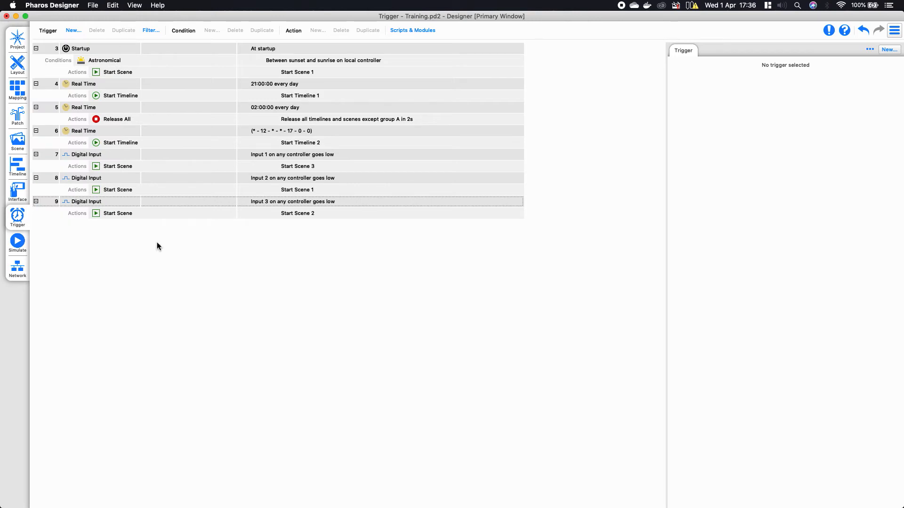
{"action": "left_click", "coordinate": [19, 201]}
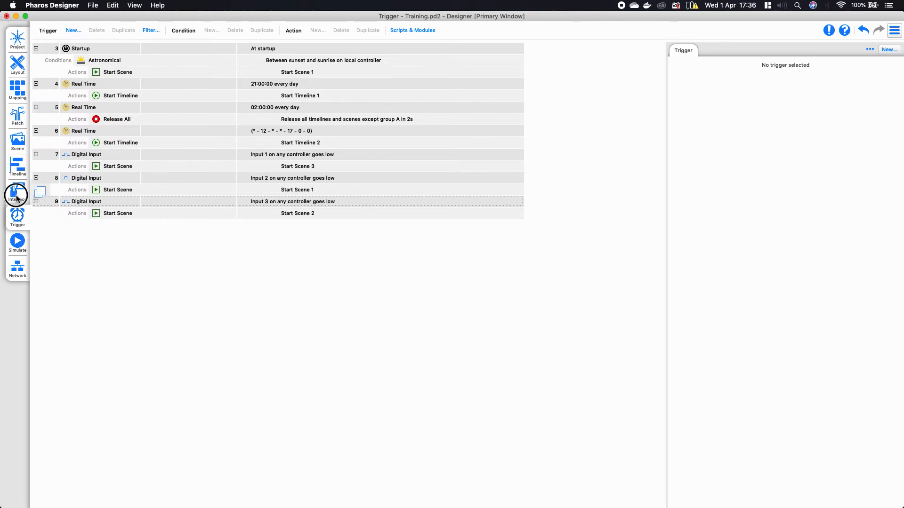
{"action": "left_click", "coordinate": [352, 275]}
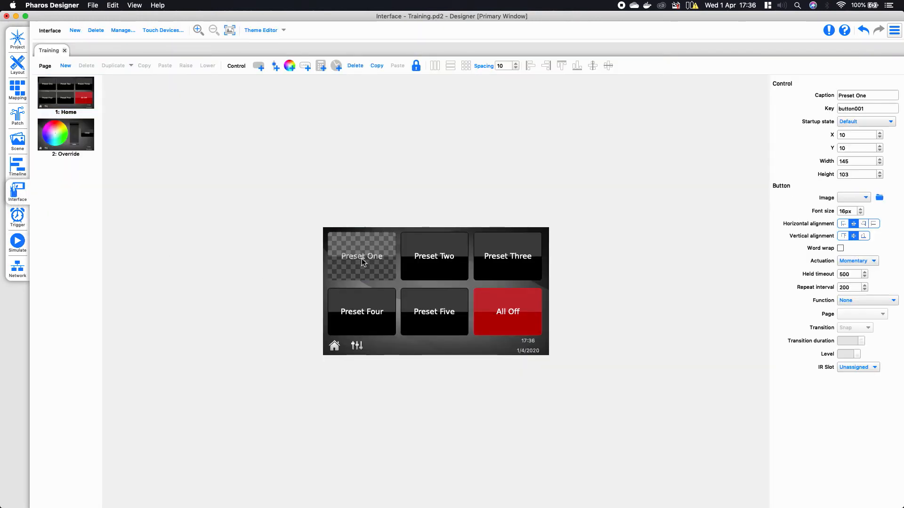
{"action": "double_click", "coordinate": [877, 109]}
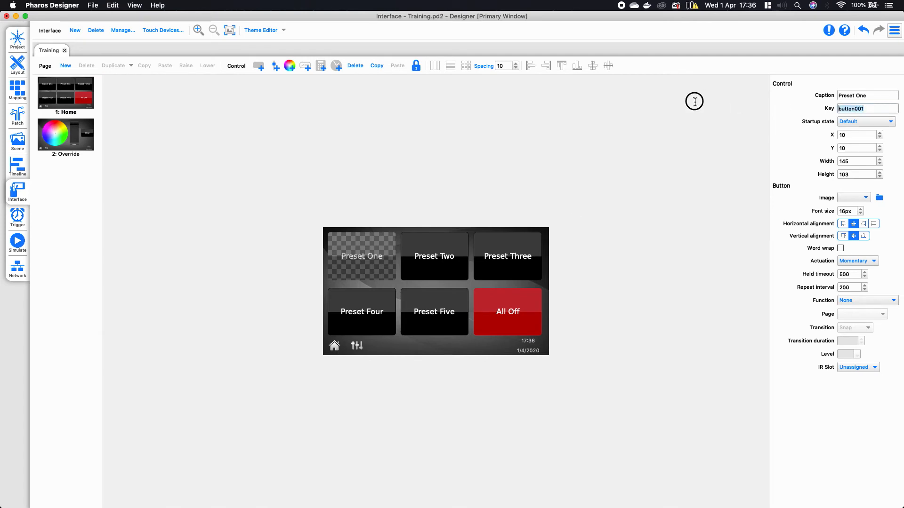
{"action": "left_click", "coordinate": [445, 244]}
{"action": "double_click", "coordinate": [878, 108]}
{"action": "left_click", "coordinate": [487, 269]}
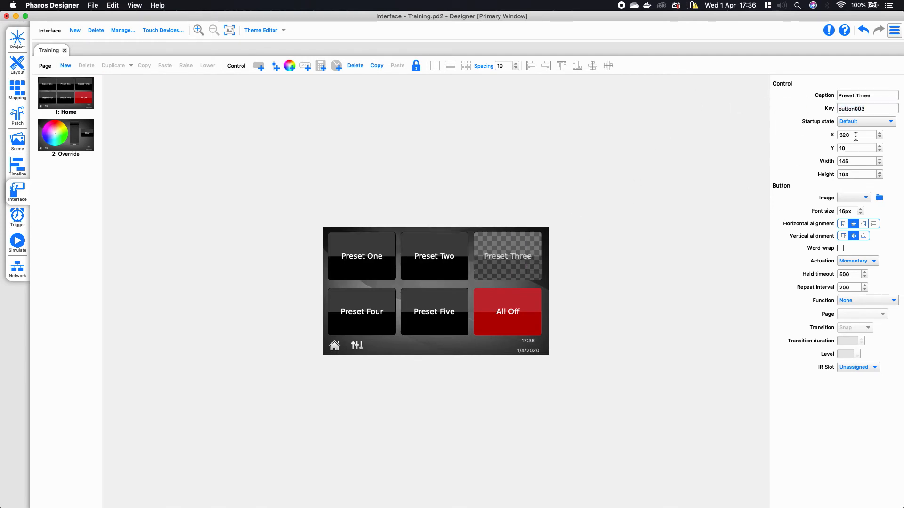
{"action": "double_click", "coordinate": [872, 107]}
{"action": "left_click", "coordinate": [366, 321]}
{"action": "double_click", "coordinate": [880, 108]}
{"action": "left_click", "coordinate": [454, 307]}
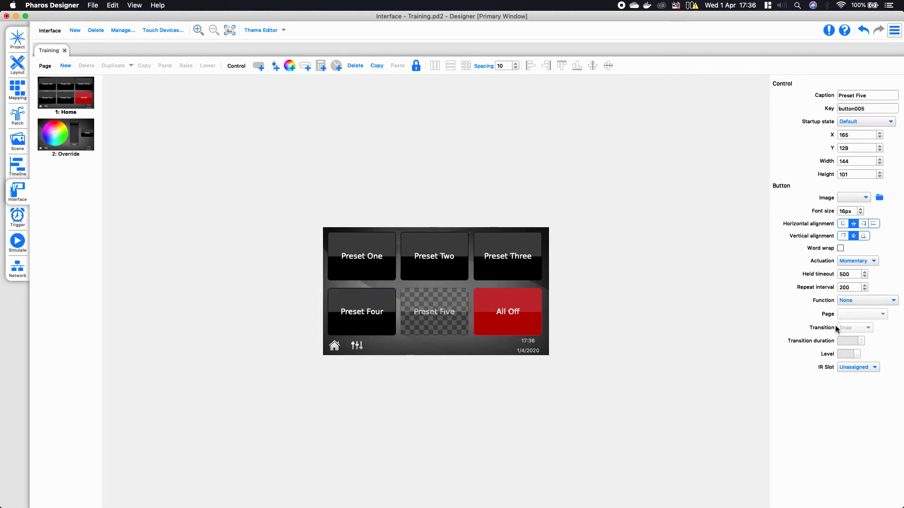
{"action": "double_click", "coordinate": [888, 108]}
{"action": "left_click", "coordinate": [507, 297]}
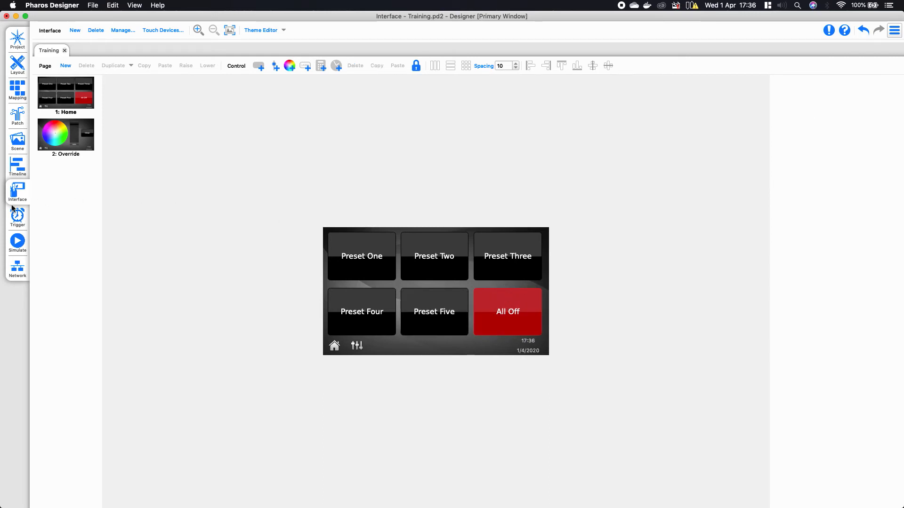
Step: Add a Touch Button Event trigger for button001, keeping the Click event
{"action": "left_click", "coordinate": [9, 222]}
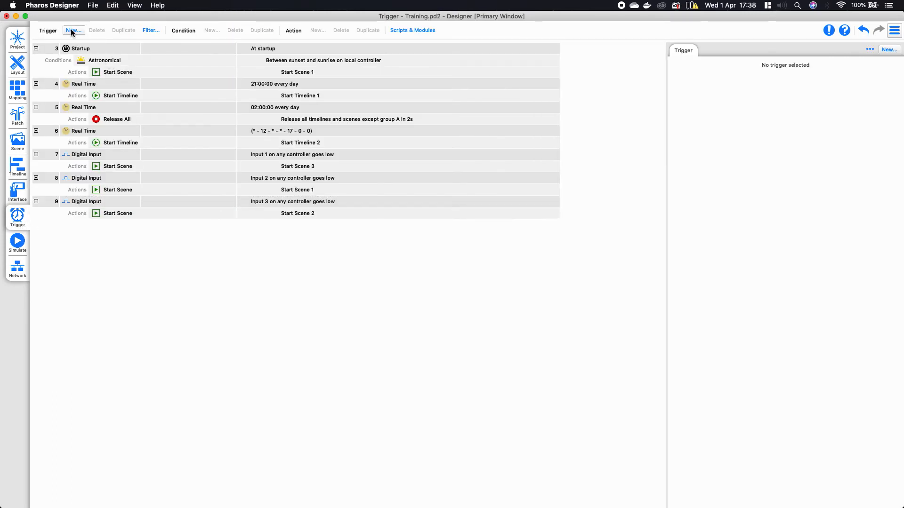
{"action": "left_click", "coordinate": [72, 30]}
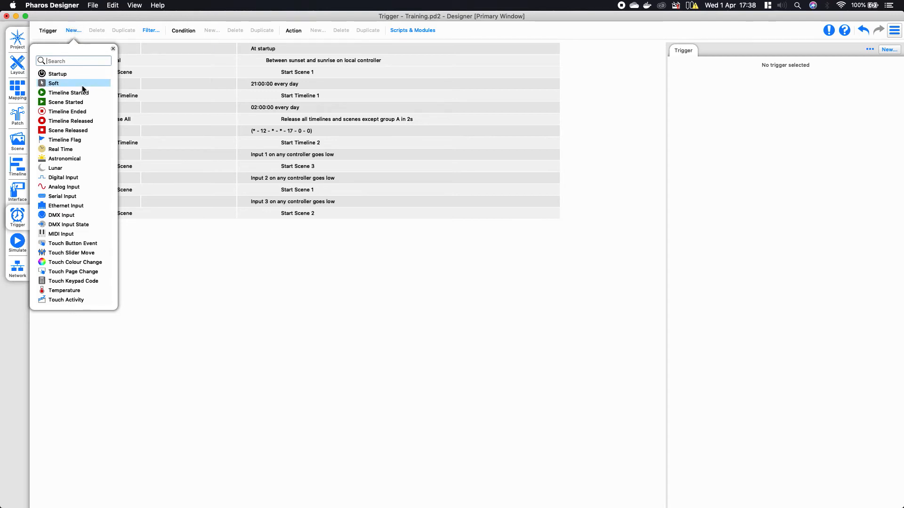
{"action": "left_click", "coordinate": [97, 244]}
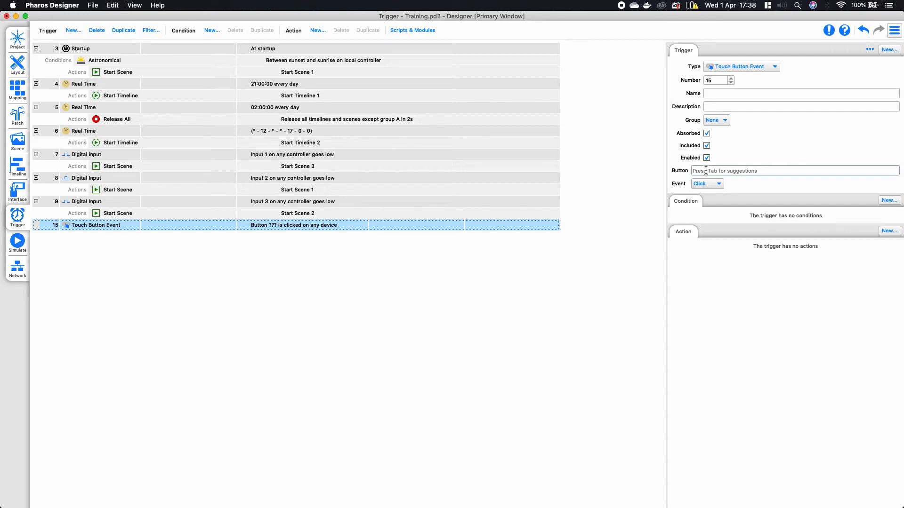
{"action": "key", "text": "Tab"}
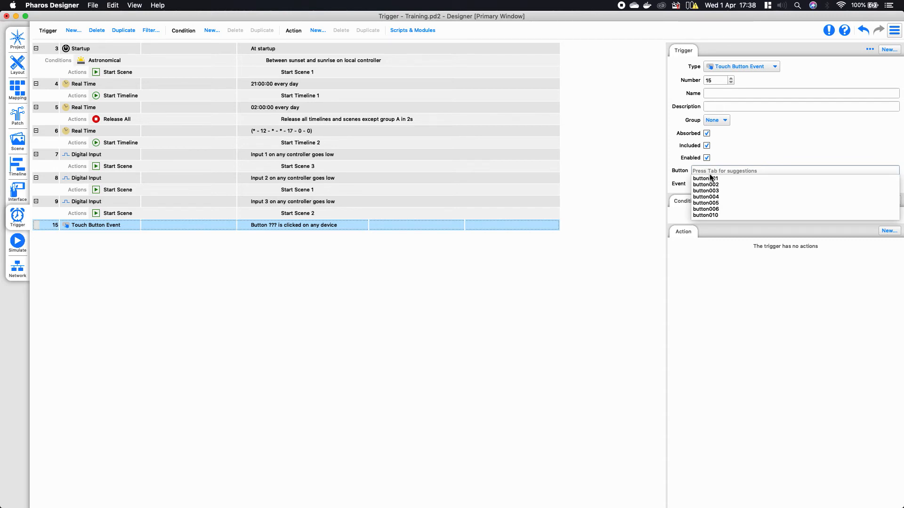
{"action": "left_click", "coordinate": [713, 179]}
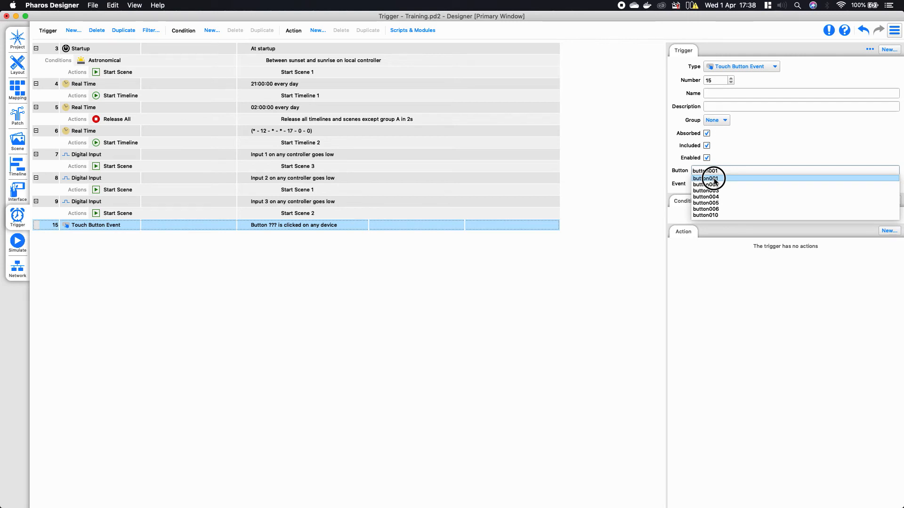
{"action": "left_click", "coordinate": [713, 179]}
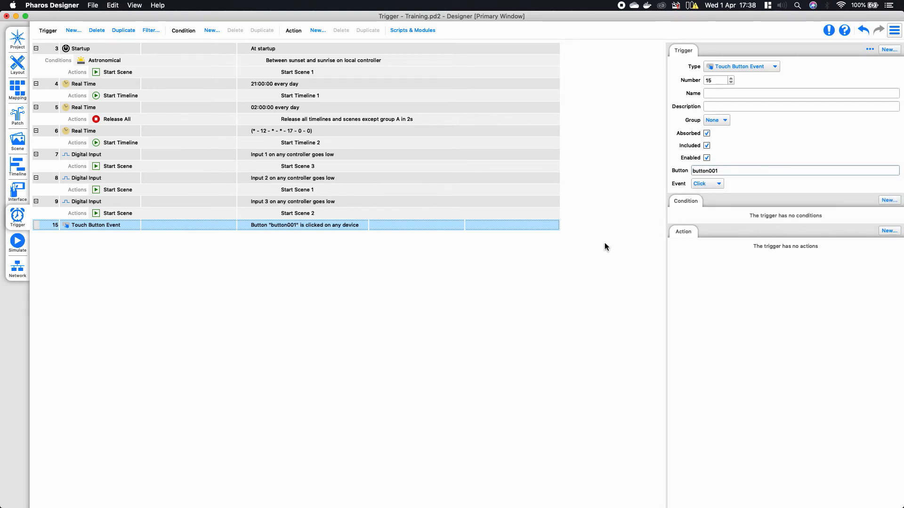
Step: Add a Toggle Timeline action to the button001 trigger that toggles Timeline 1
{"action": "left_click", "coordinate": [887, 231]}
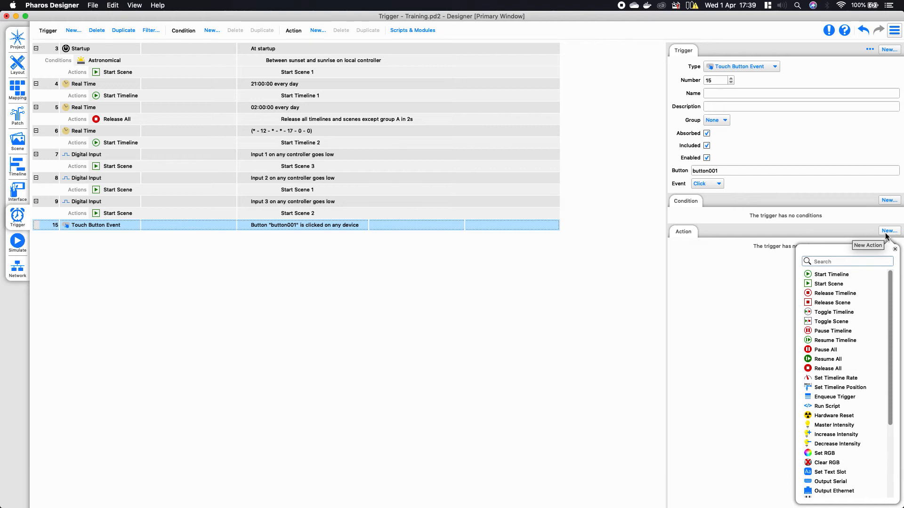
{"action": "left_click", "coordinate": [844, 313]}
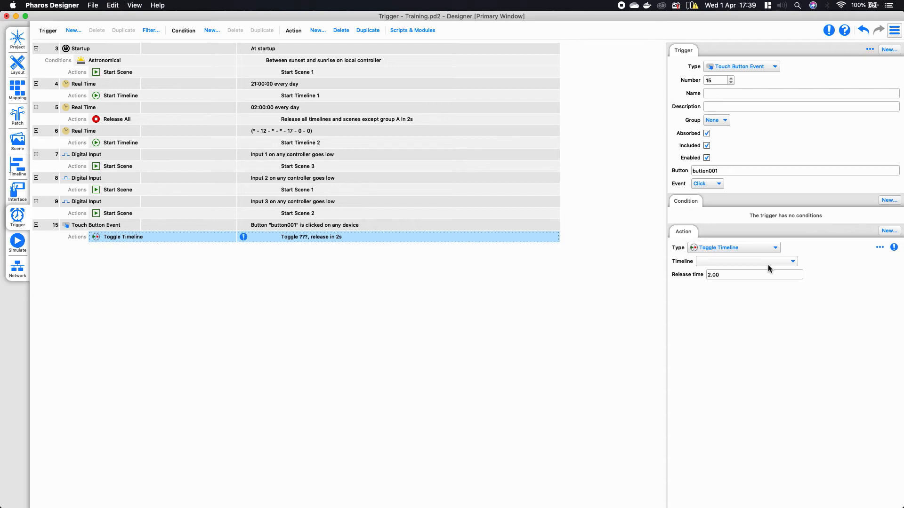
{"action": "left_click", "coordinate": [745, 262]}
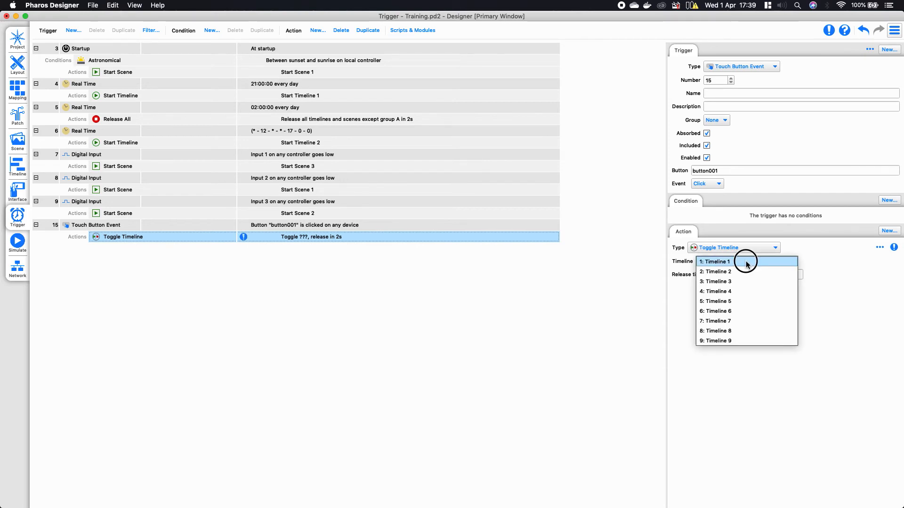
{"action": "left_click", "coordinate": [746, 263]}
{"action": "left_click", "coordinate": [550, 284]}
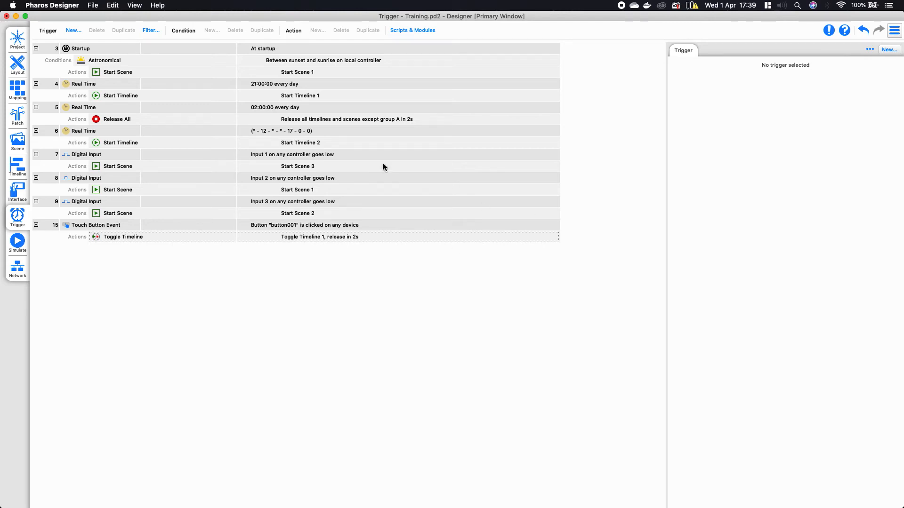
Step: Duplicate the button001 trigger, assign the copy to button002 and make it toggle Timeline 2
{"action": "right_click", "coordinate": [195, 225]}
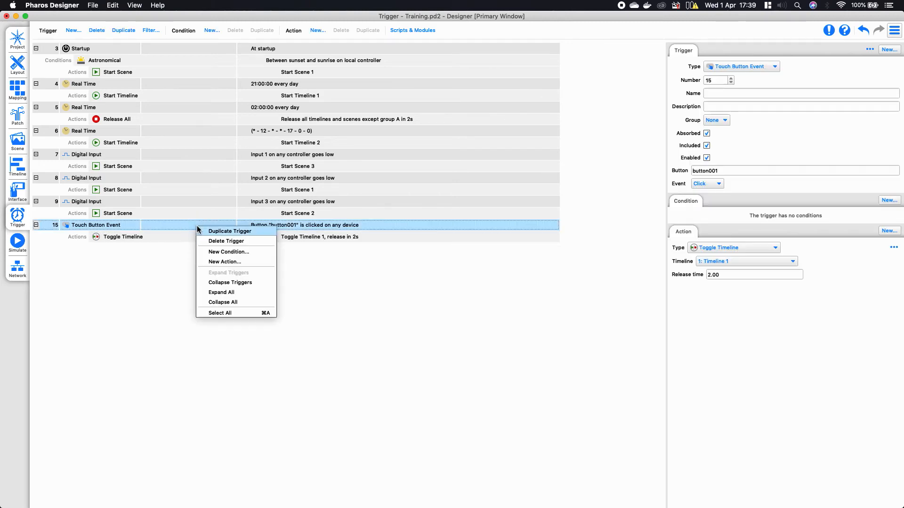
{"action": "left_click", "coordinate": [238, 234]}
{"action": "left_click", "coordinate": [764, 170]}
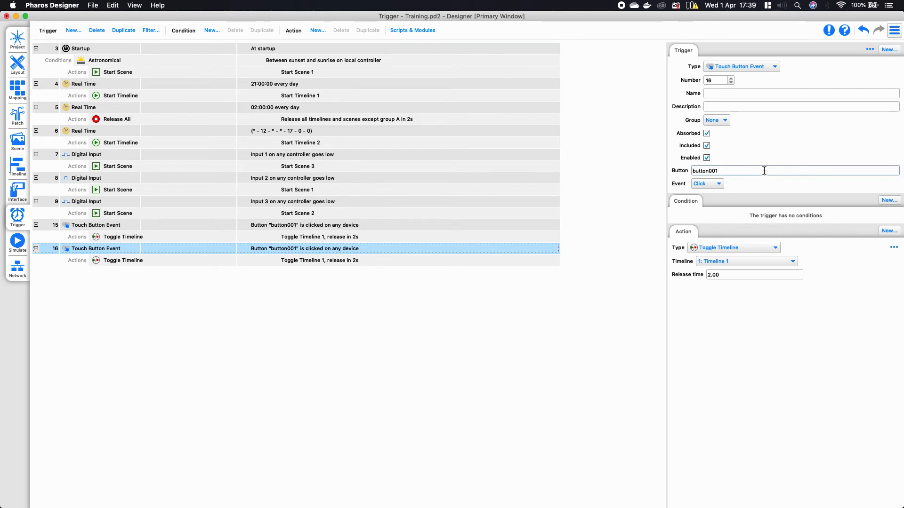
{"action": "key", "text": "BackSpace"}
{"action": "type", "text": "2"}
{"action": "left_click", "coordinate": [723, 261]}
{"action": "left_click", "coordinate": [727, 272]}
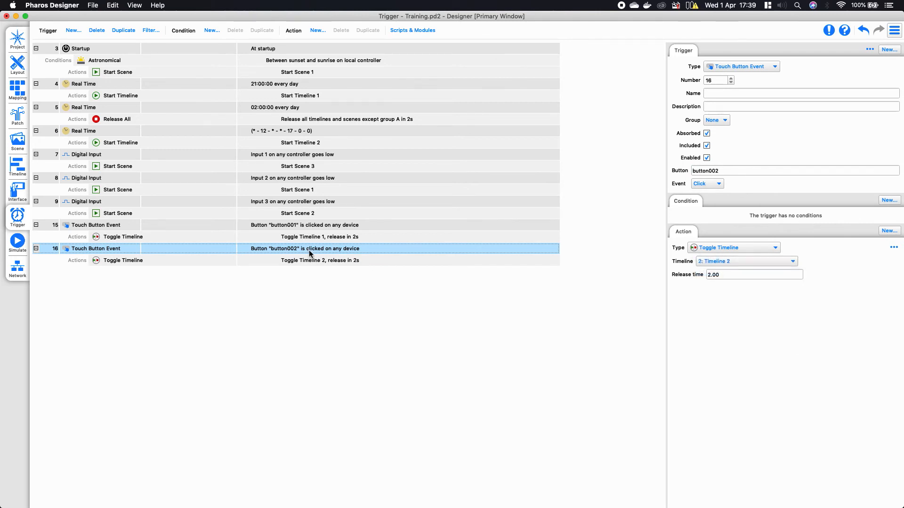
Step: Create further copies of the touch button trigger for button003, button004 and button005, toggling Timelines 3, 4 and 5 respectively
{"action": "right_click", "coordinate": [310, 253]}
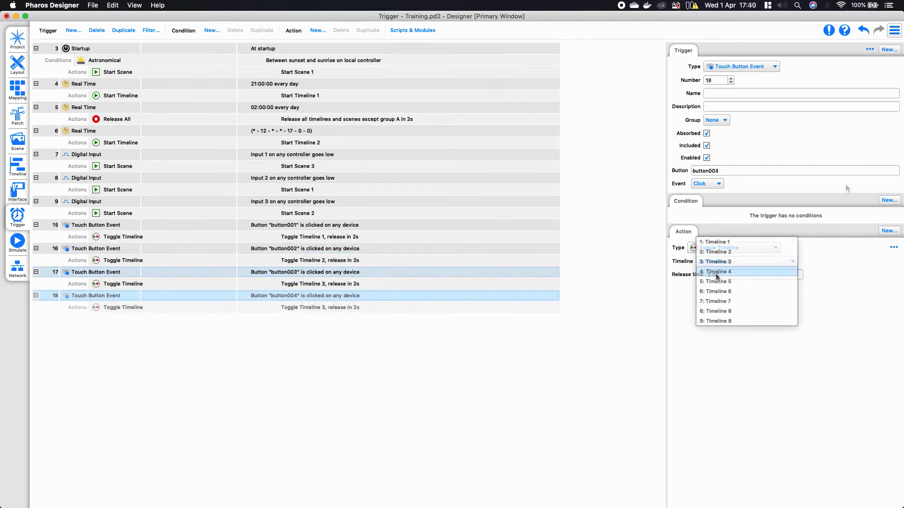
{"action": "left_click", "coordinate": [714, 265]}
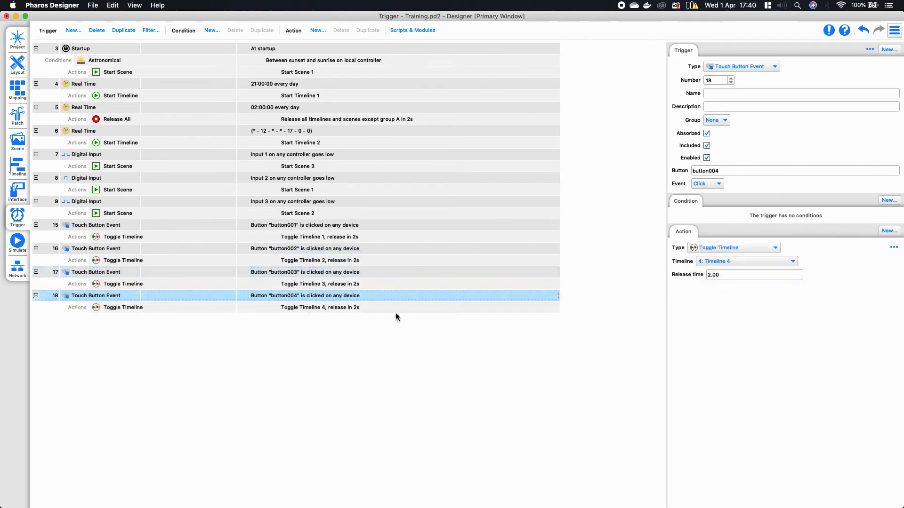
{"action": "right_click", "coordinate": [392, 304]}
{"action": "left_click", "coordinate": [410, 303]}
{"action": "left_click", "coordinate": [716, 170]}
{"action": "key", "text": "BackSpace"}
{"action": "type", "text": "5"}
{"action": "left_click", "coordinate": [738, 263]}
{"action": "left_click", "coordinate": [738, 264]}
{"action": "left_click", "coordinate": [738, 274]}
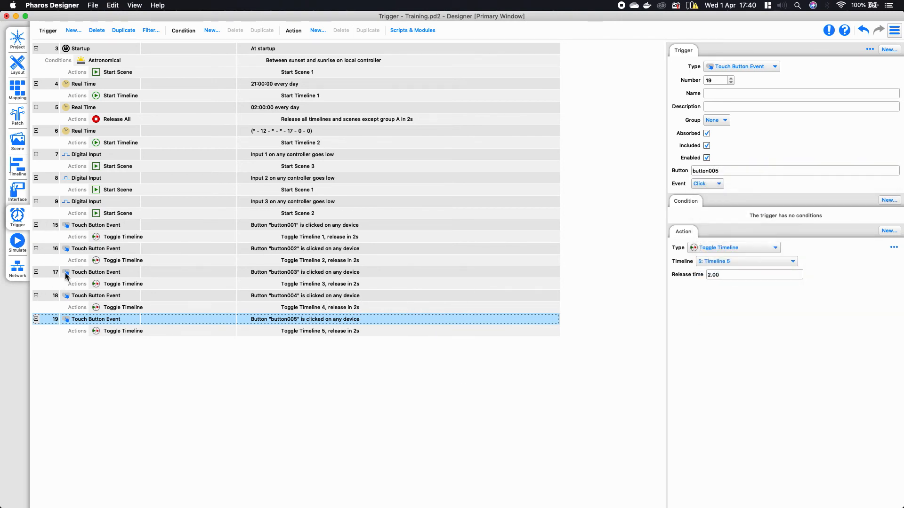
Step: Duplicate the button005 trigger, assign the copy to button006 and change its action to Release All
{"action": "right_click", "coordinate": [106, 319]}
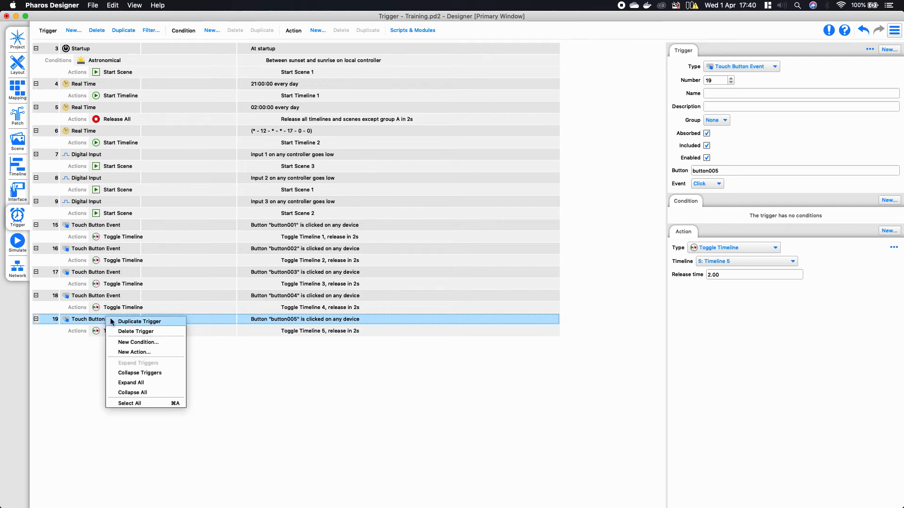
{"action": "left_click", "coordinate": [117, 322]}
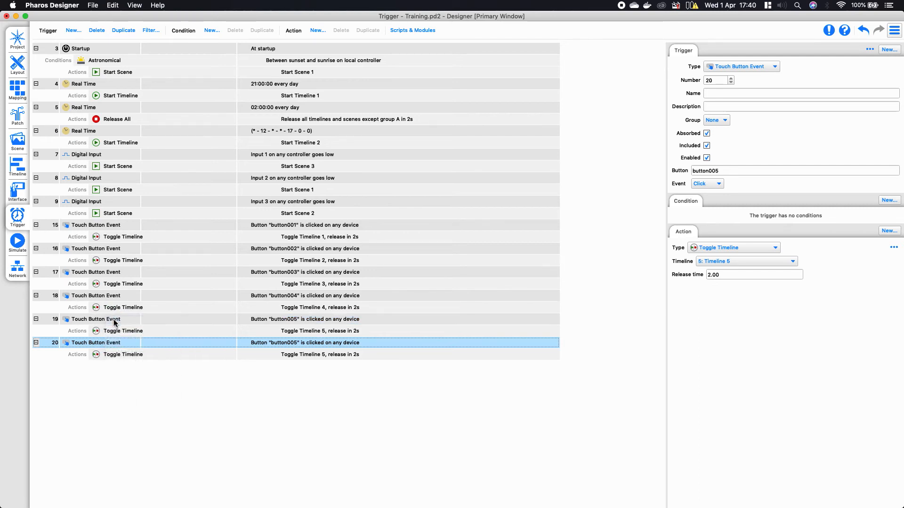
{"action": "left_click", "coordinate": [743, 172]}
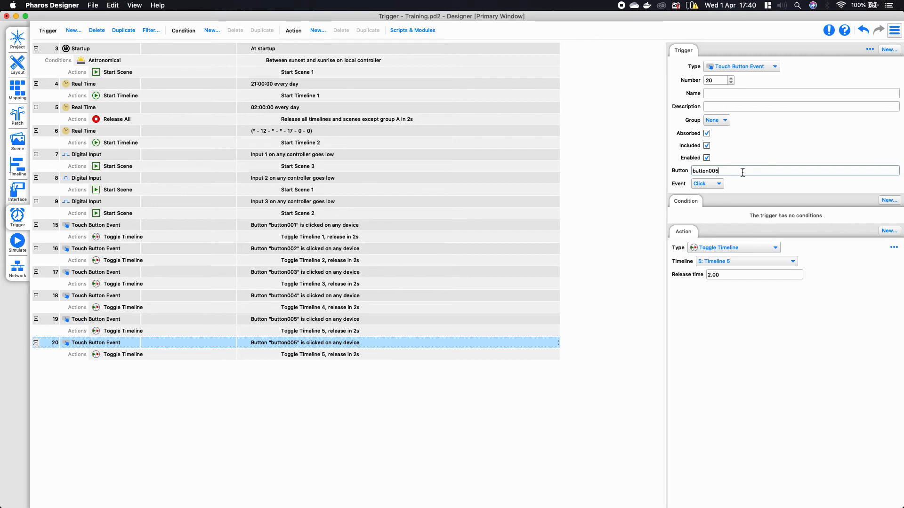
{"action": "key", "text": "BackSpace"}
{"action": "type", "text": "6"}
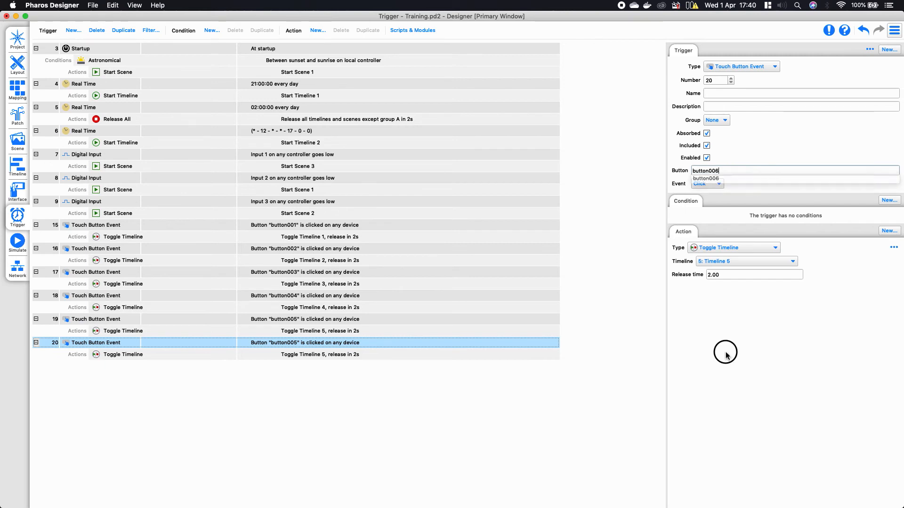
{"action": "left_click", "coordinate": [705, 249]}
{"action": "left_click", "coordinate": [709, 334]}
{"action": "left_click", "coordinate": [441, 406]}
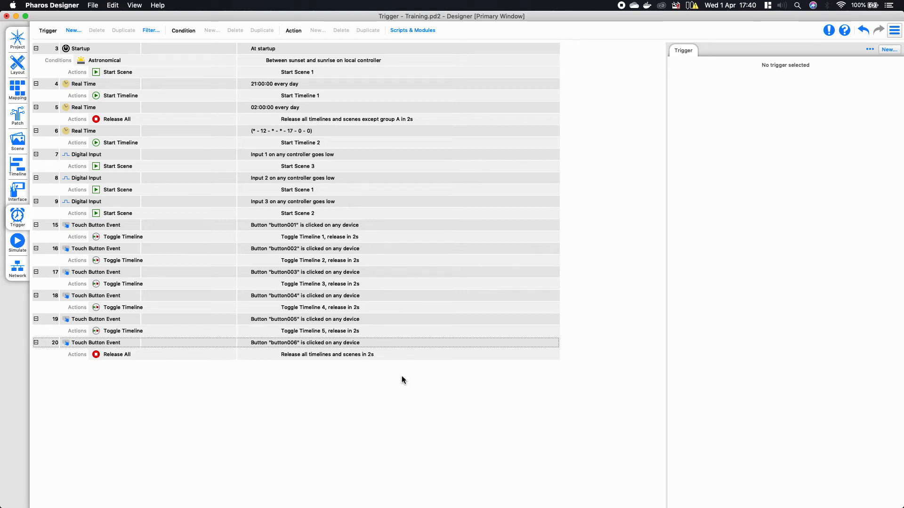
Step: Collapse every trigger from the Startup trigger down to the button006 trigger so each takes one row
{"action": "left_click", "coordinate": [35, 48]}
{"action": "left_click", "coordinate": [37, 60]}
{"action": "left_click", "coordinate": [37, 72]}
{"action": "left_click", "coordinate": [37, 84]}
{"action": "left_click", "coordinate": [36, 96]}
{"action": "left_click", "coordinate": [36, 107]}
{"action": "left_click", "coordinate": [36, 120]}
{"action": "left_click", "coordinate": [36, 131]}
{"action": "left_click", "coordinate": [35, 142]}
{"action": "left_click", "coordinate": [36, 155]}
{"action": "left_click", "coordinate": [36, 166]}
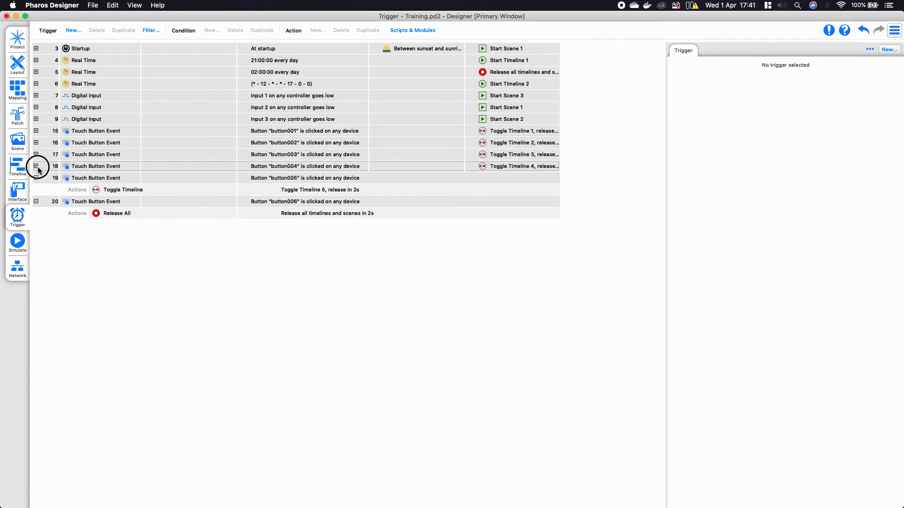
{"action": "left_click", "coordinate": [36, 178]}
{"action": "left_click", "coordinate": [36, 189]}
Step: Add a Touch Slider Move trigger that responds to slider001
{"action": "left_click", "coordinate": [77, 29]}
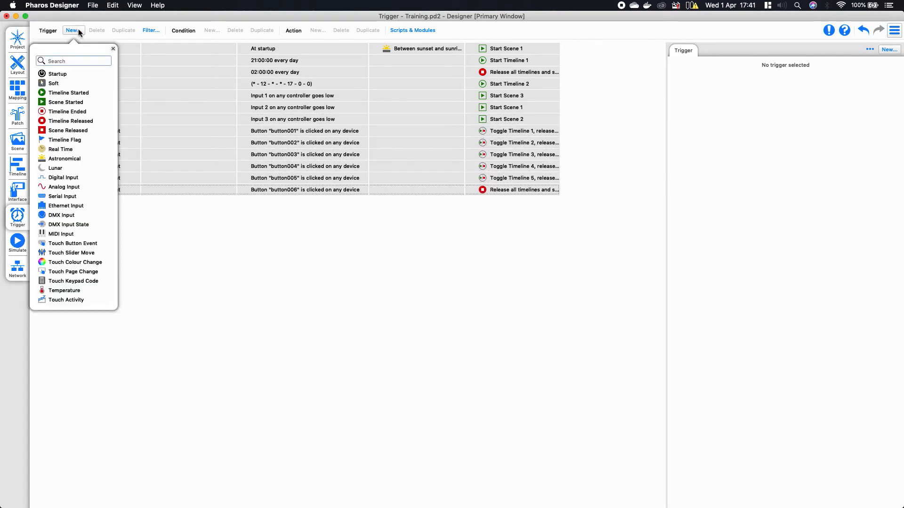
{"action": "left_click", "coordinate": [93, 253]}
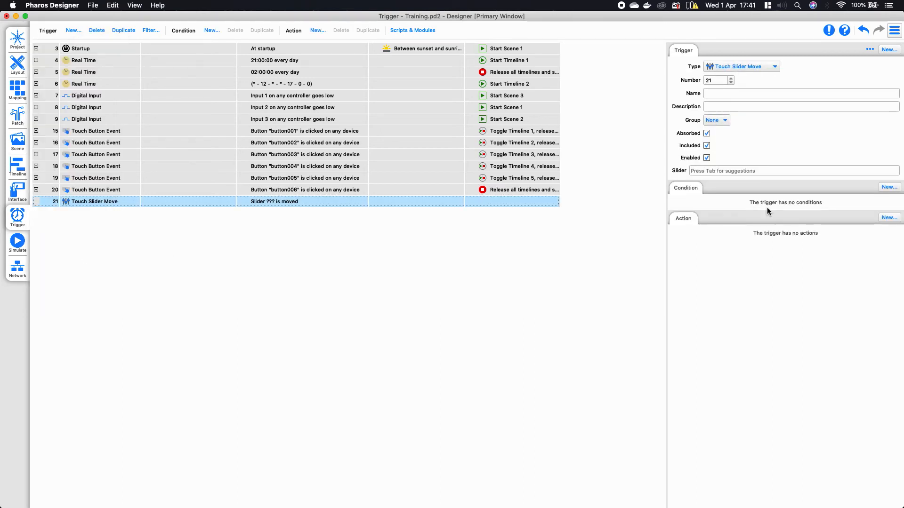
{"action": "left_click", "coordinate": [728, 170]}
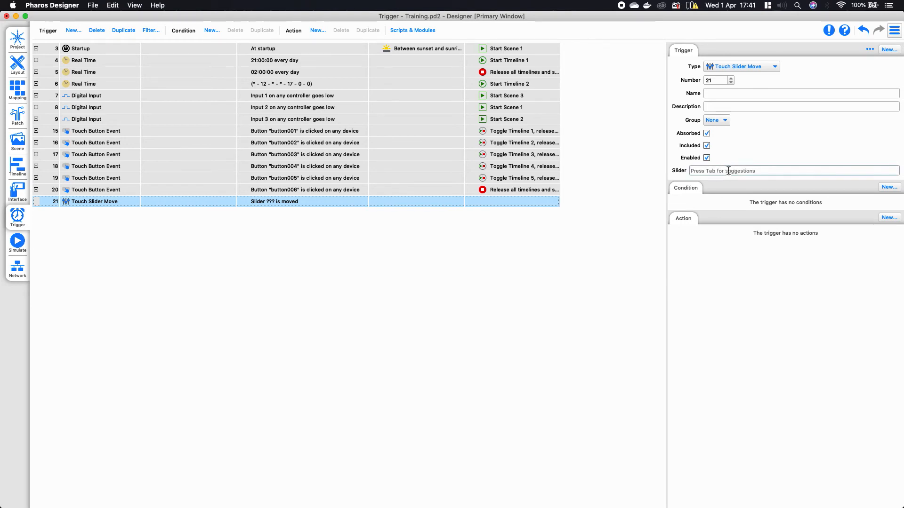
{"action": "key", "text": "Tab"}
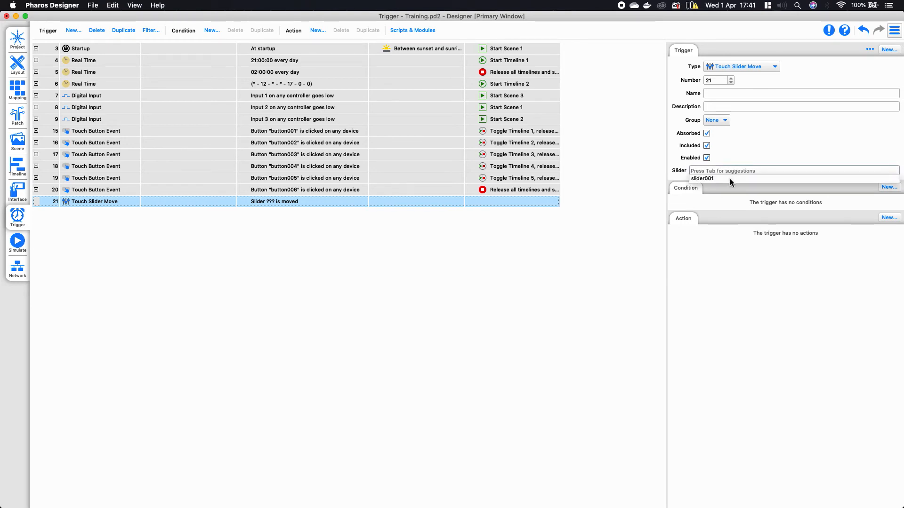
{"action": "left_click", "coordinate": [730, 178]}
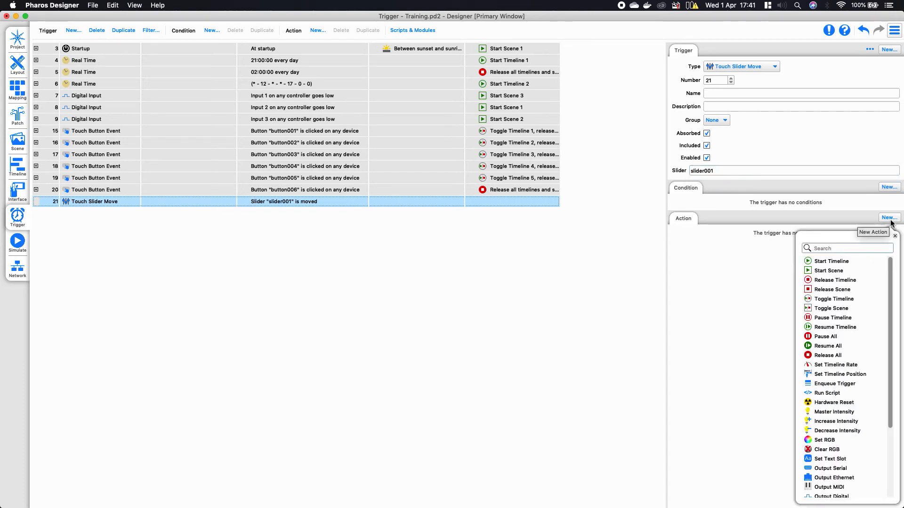
Step: Give the slider trigger a Master Intensity action that targets the group 4: Tower
{"action": "left_click", "coordinate": [823, 413]}
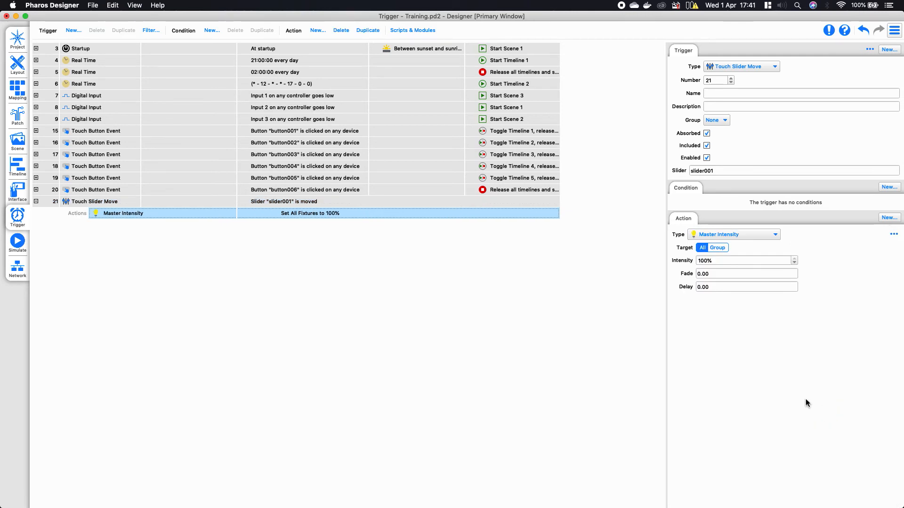
{"action": "left_click", "coordinate": [716, 249]}
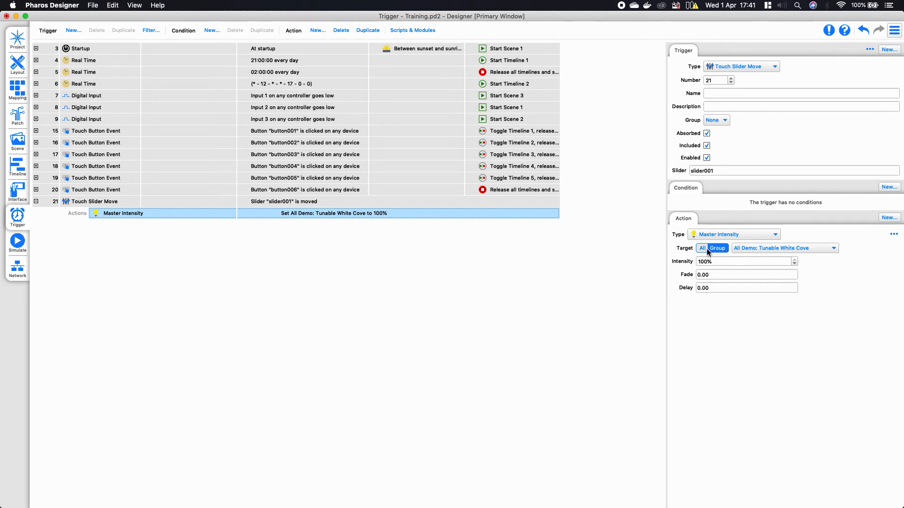
{"action": "left_click", "coordinate": [751, 247]}
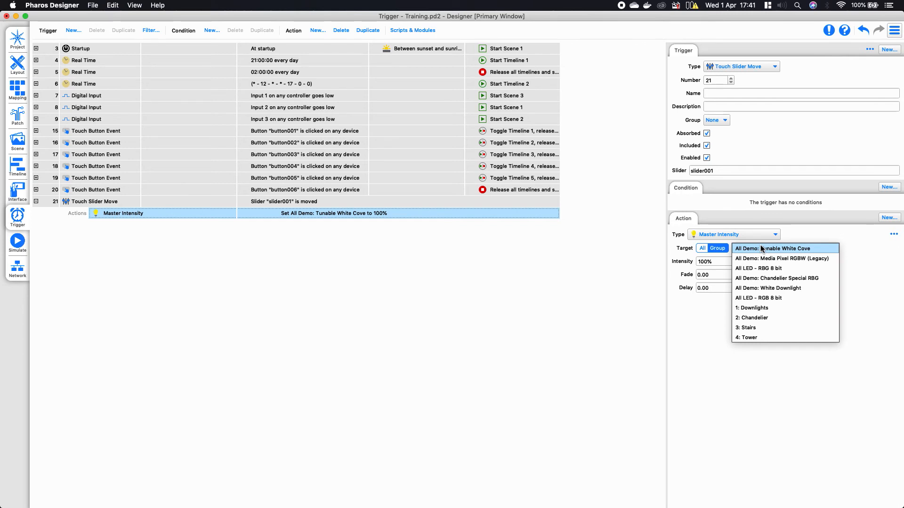
{"action": "left_click", "coordinate": [752, 337]}
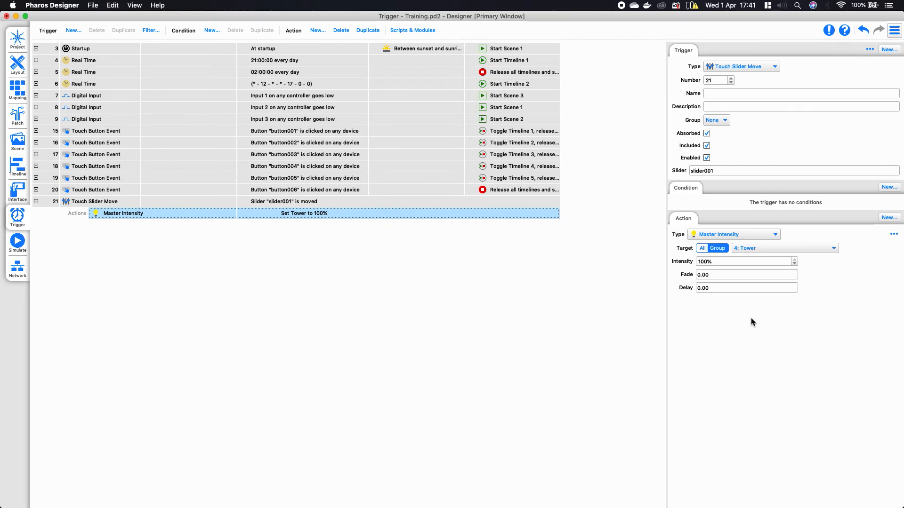
Step: Enable variables in the project and make the Master Intensity action take its intensity from variable 1
{"action": "left_click", "coordinate": [711, 260]}
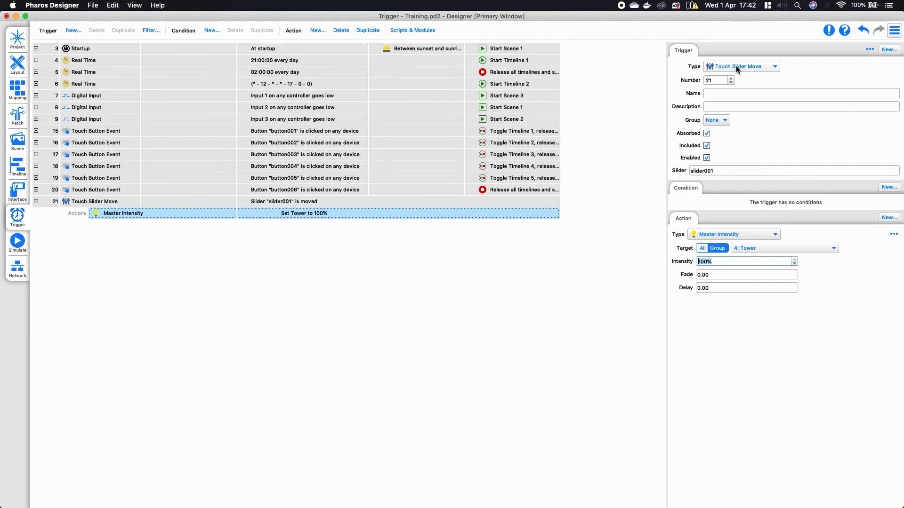
{"action": "left_click", "coordinate": [893, 235]}
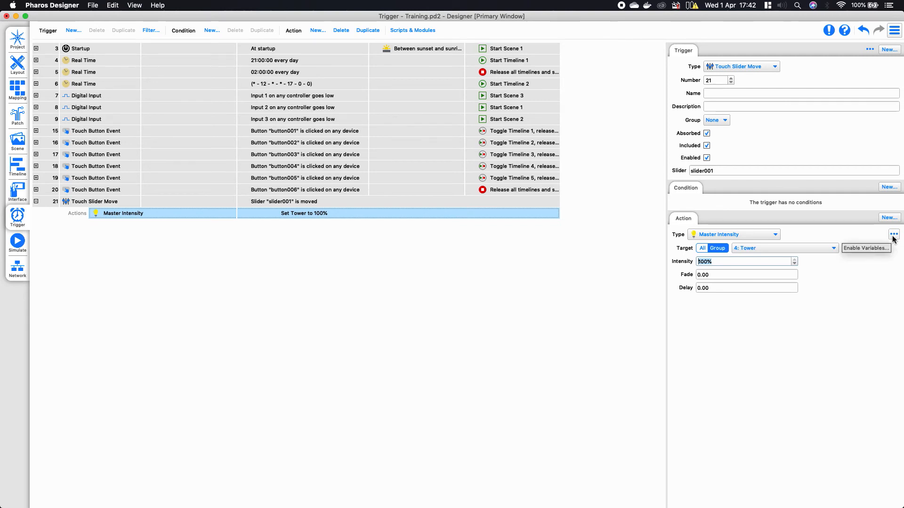
{"action": "left_click", "coordinate": [880, 248]}
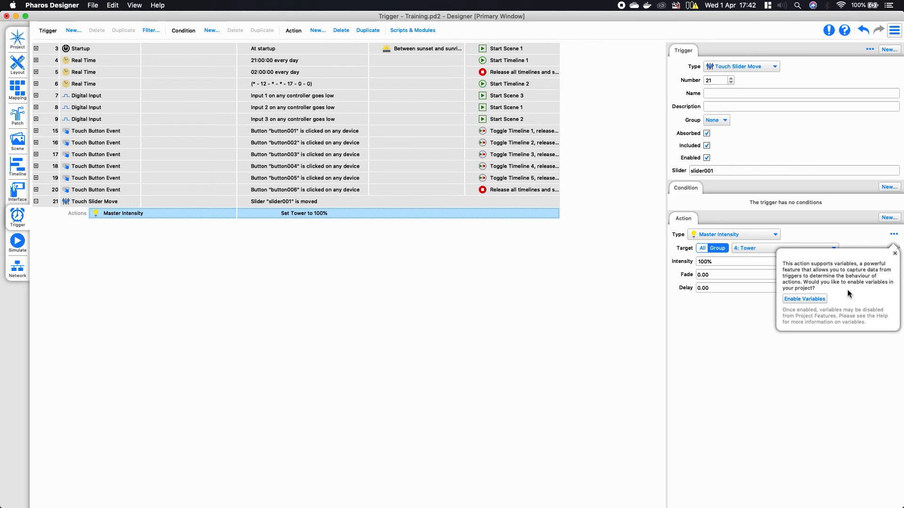
{"action": "left_click", "coordinate": [813, 298]}
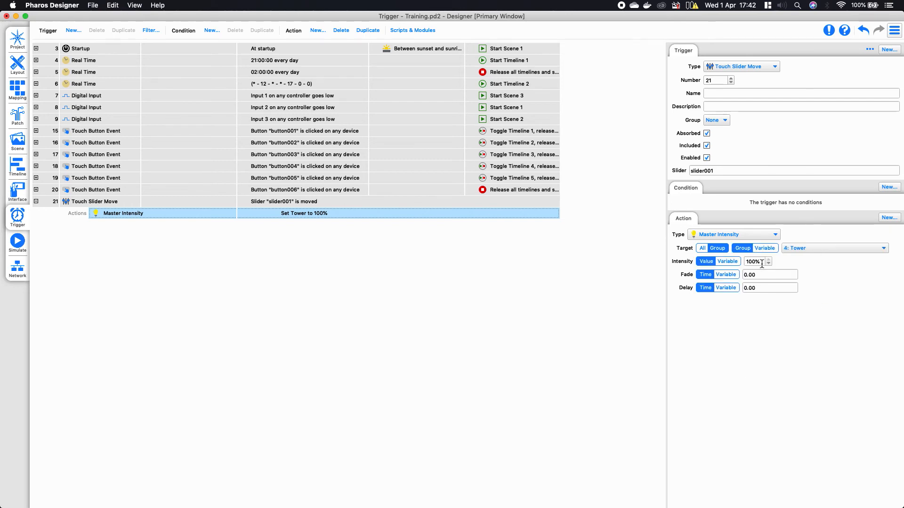
{"action": "left_click_drag", "start_coordinate": [762, 264], "coordinate": [641, 253]}
{"action": "left_click", "coordinate": [728, 261]}
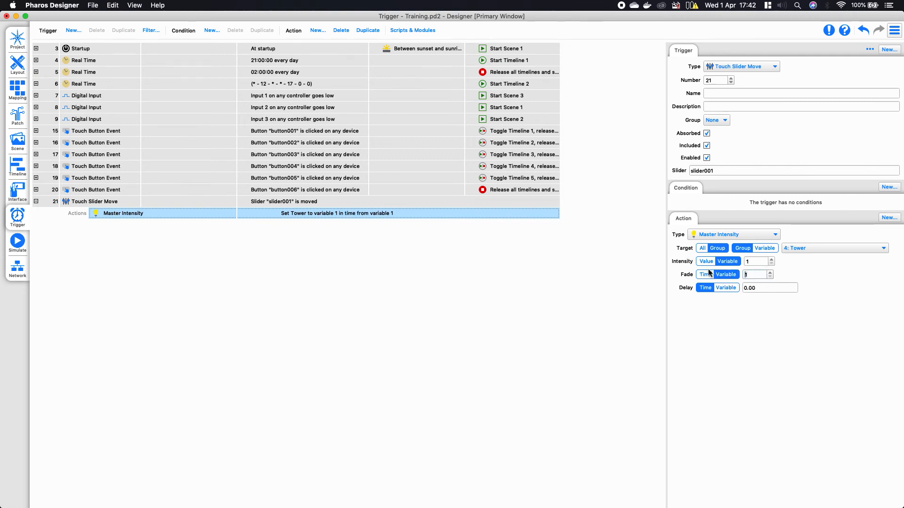
Step: Set the Master Intensity action's fade to a fixed time of 0.2 seconds
{"action": "left_click", "coordinate": [765, 273]}
{"action": "key", "text": "super+a"}
{"action": "type", "text": "0"}
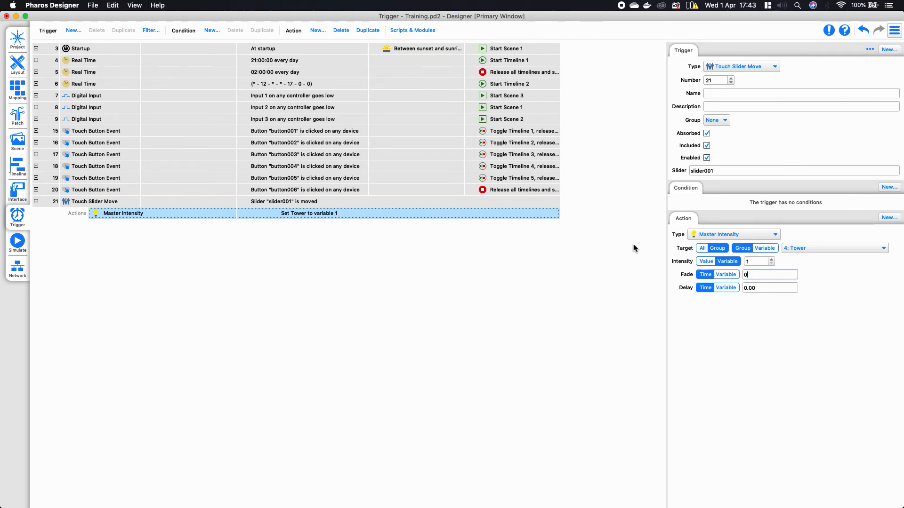
{"action": "type", "text": ".2"}
{"action": "key", "text": "Return"}
{"action": "left_click", "coordinate": [196, 379]}
Step: Add a Touch Colour Change trigger that responds to the colour picker colour001
{"action": "left_click", "coordinate": [75, 31]}
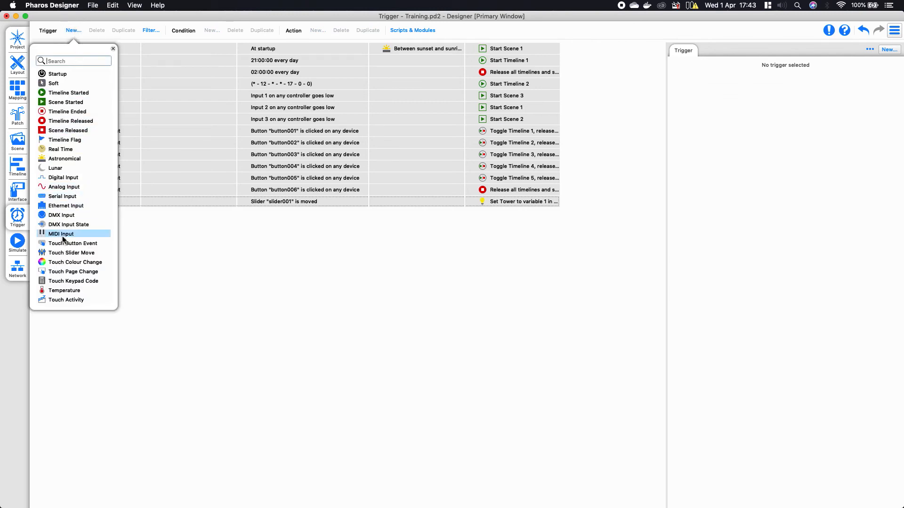
{"action": "left_click", "coordinate": [78, 263]}
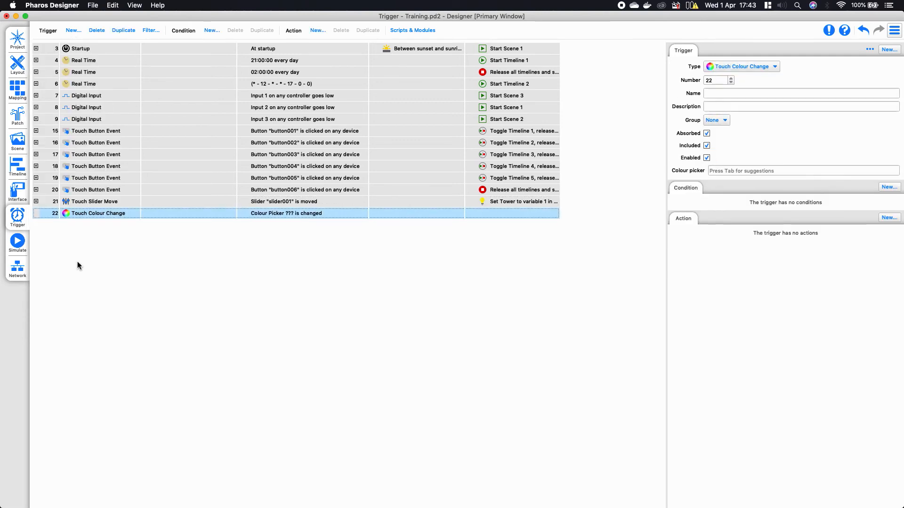
{"action": "left_click", "coordinate": [755, 172]}
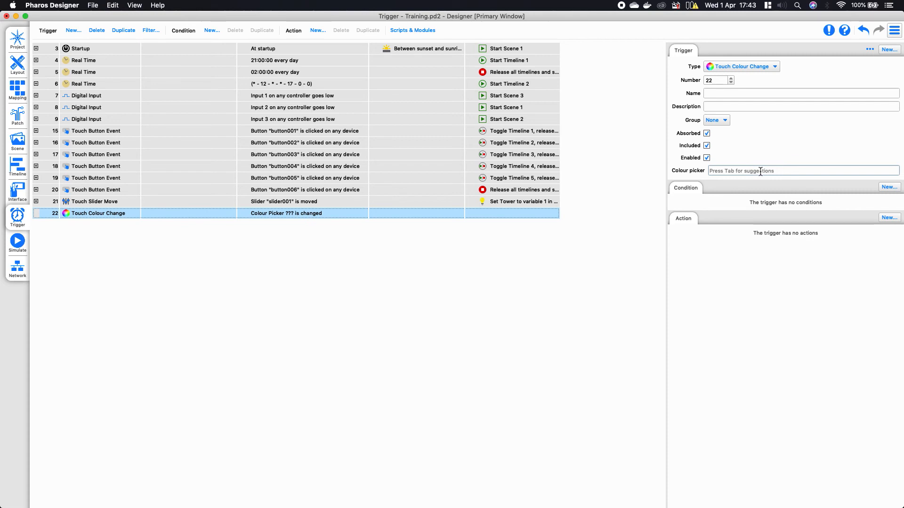
{"action": "key", "text": "Tab"}
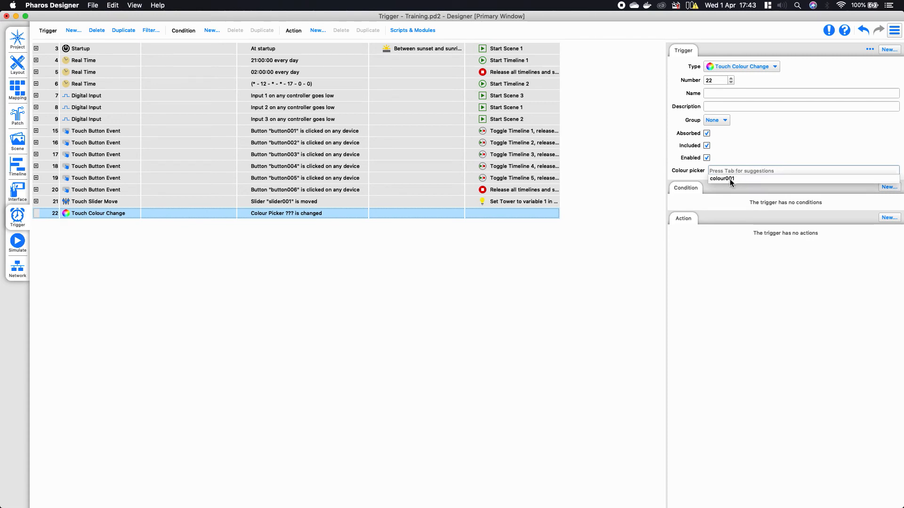
{"action": "left_click", "coordinate": [727, 180]}
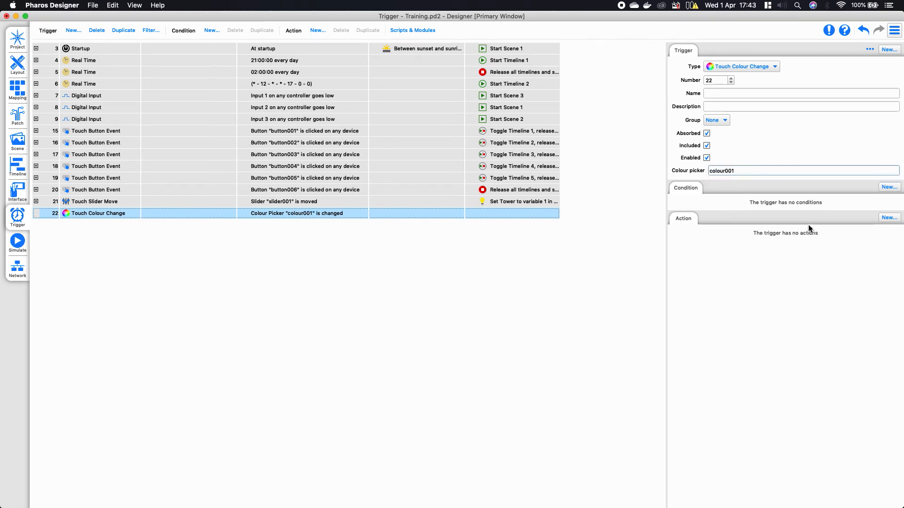
Step: Give the colour change trigger a Set RGB action that targets the group 3: Stairs
{"action": "left_click", "coordinate": [890, 218]}
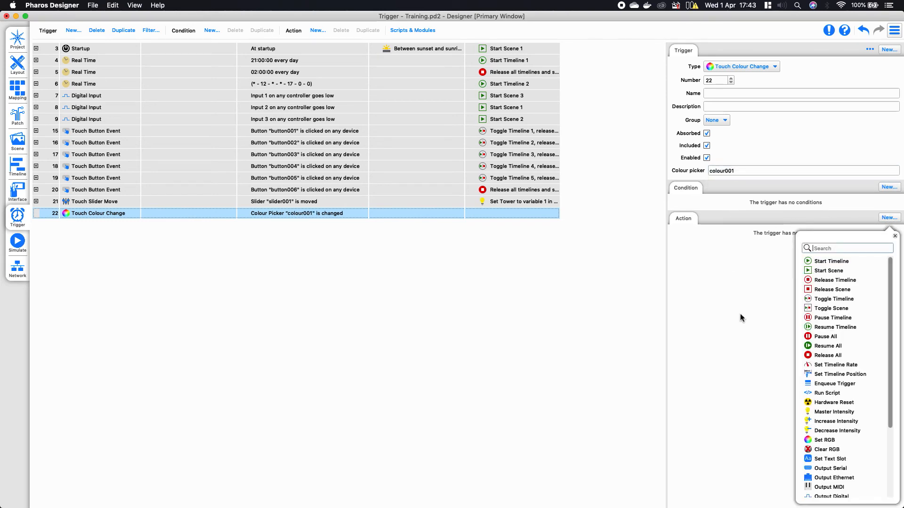
{"action": "left_click", "coordinate": [824, 440]}
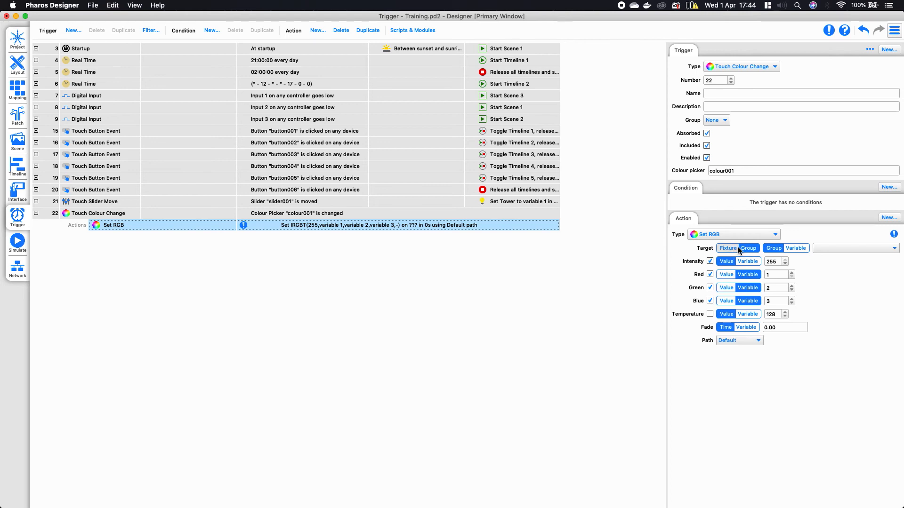
{"action": "left_click", "coordinate": [854, 248]}
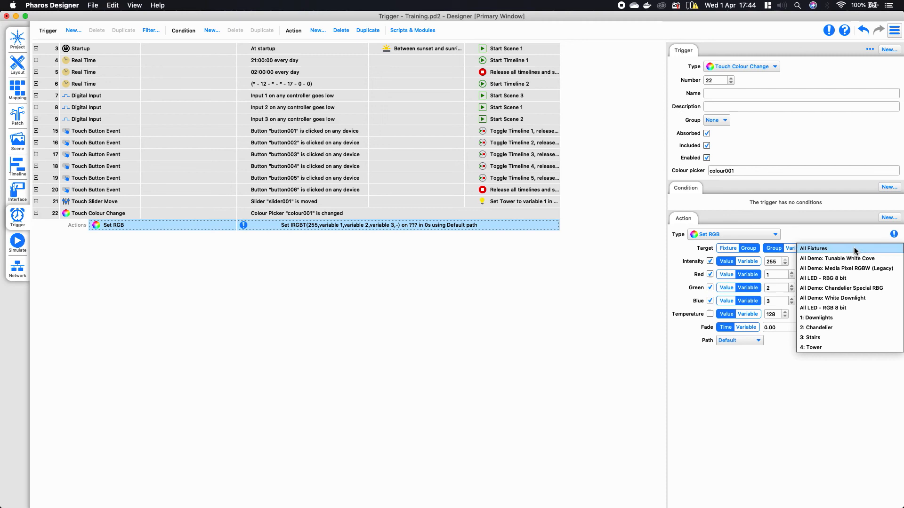
{"action": "left_click", "coordinate": [850, 339]}
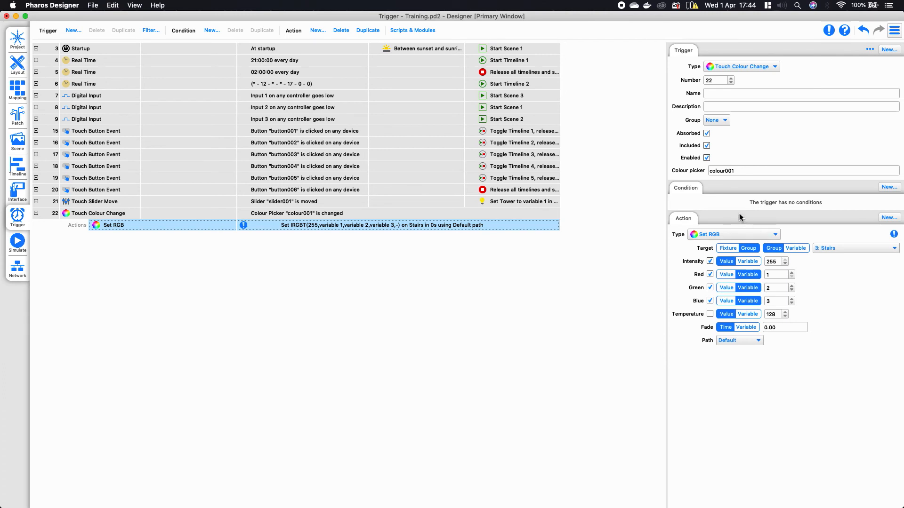
Step: Review the intensity value and the red, green and blue variable assignments of the Set RGB action
{"action": "left_click", "coordinate": [710, 274]}
{"action": "left_click", "coordinate": [732, 263]}
{"action": "right_click", "coordinate": [774, 274]}
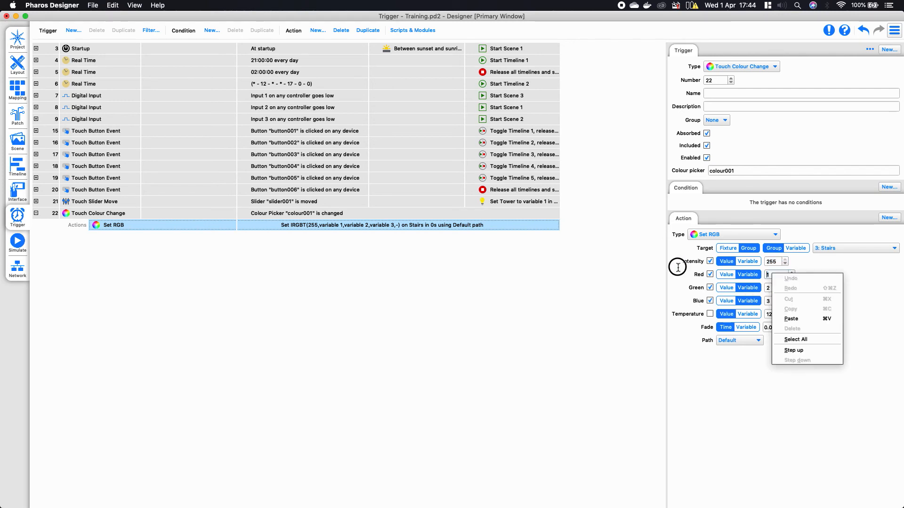
{"action": "left_click", "coordinate": [768, 289]}
{"action": "left_click", "coordinate": [768, 287]}
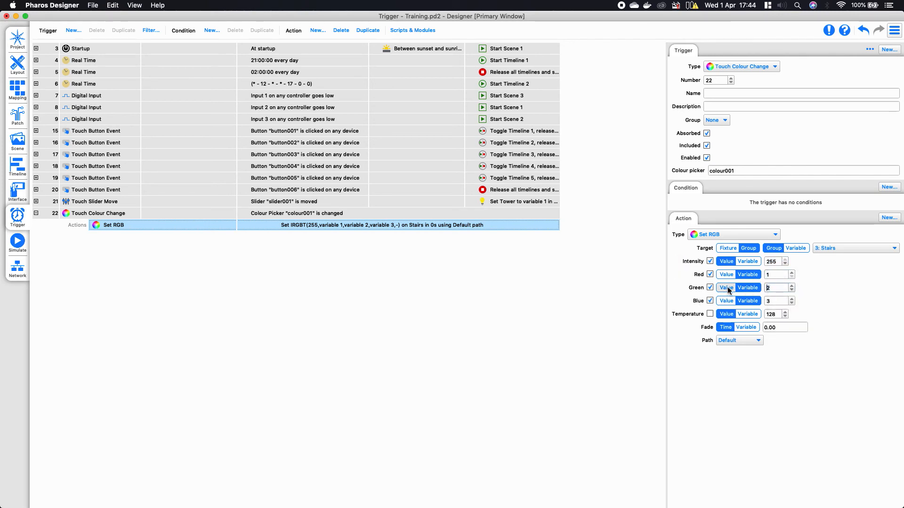
{"action": "left_click", "coordinate": [771, 301]}
Step: Set the Set RGB action's fade time to 0.3 seconds and collapse the Touch Colour Change trigger
{"action": "key", "text": "Tab"}
{"action": "key", "text": "Tab"}
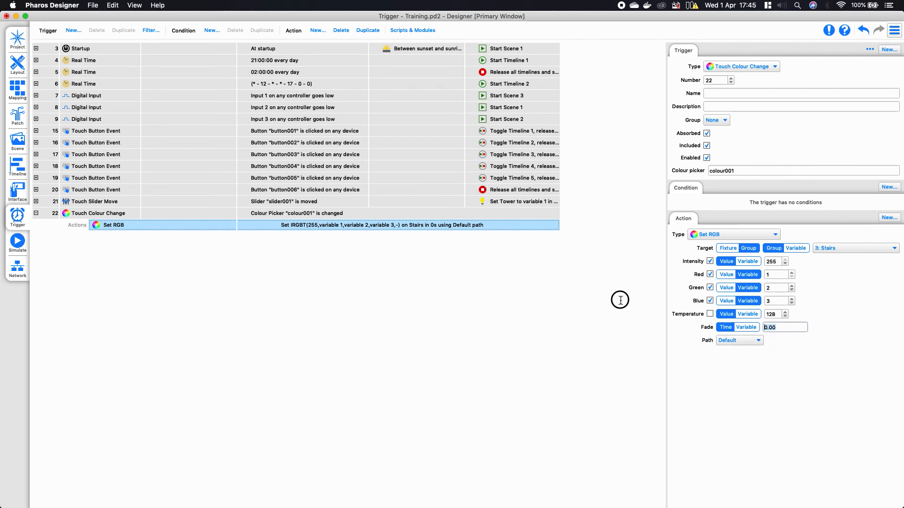
{"action": "type", "text": "0.2"}
{"action": "left_click", "coordinate": [786, 375]}
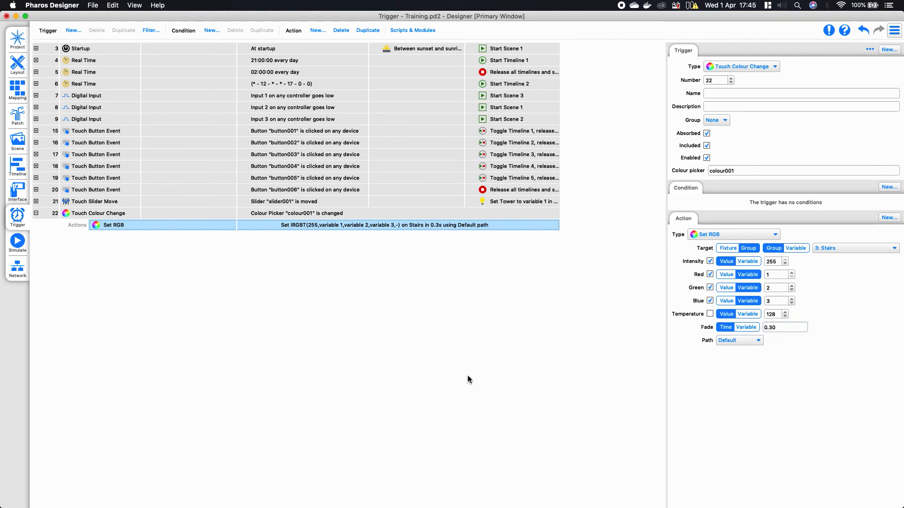
{"action": "left_click", "coordinate": [36, 213]}
Step: Add a DMX Input trigger on channel 1 that fires when the value changes in range
{"action": "left_click", "coordinate": [73, 31]}
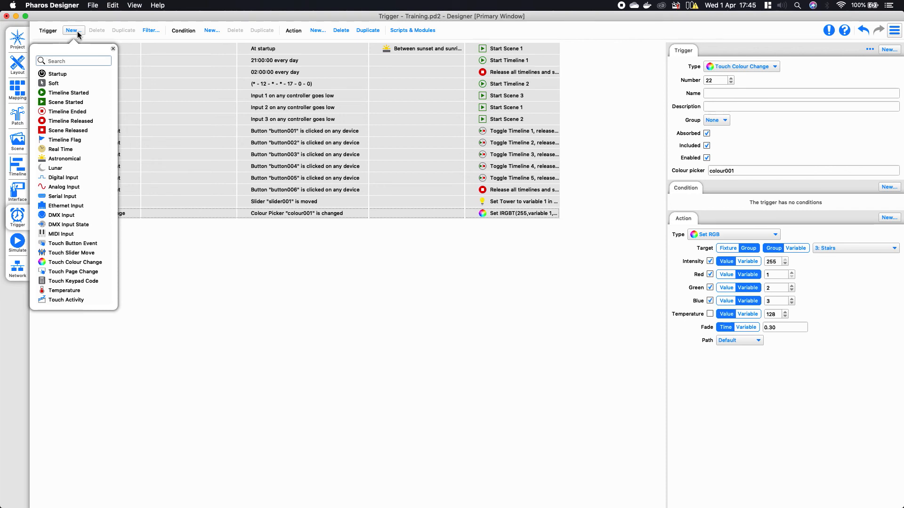
{"action": "left_click", "coordinate": [89, 214]}
{"action": "left_click", "coordinate": [702, 171]}
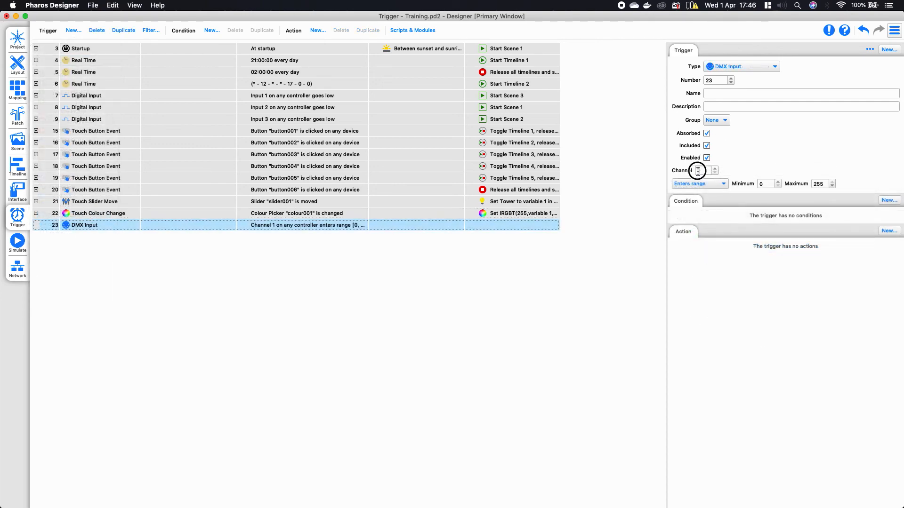
{"action": "key", "text": "Tab"}
{"action": "key", "text": "Tab"}
{"action": "left_click", "coordinate": [711, 182]}
{"action": "left_click", "coordinate": [707, 193]}
Step: Change the type of the new DMX trigger to Ethernet Input
{"action": "left_click", "coordinate": [727, 68]}
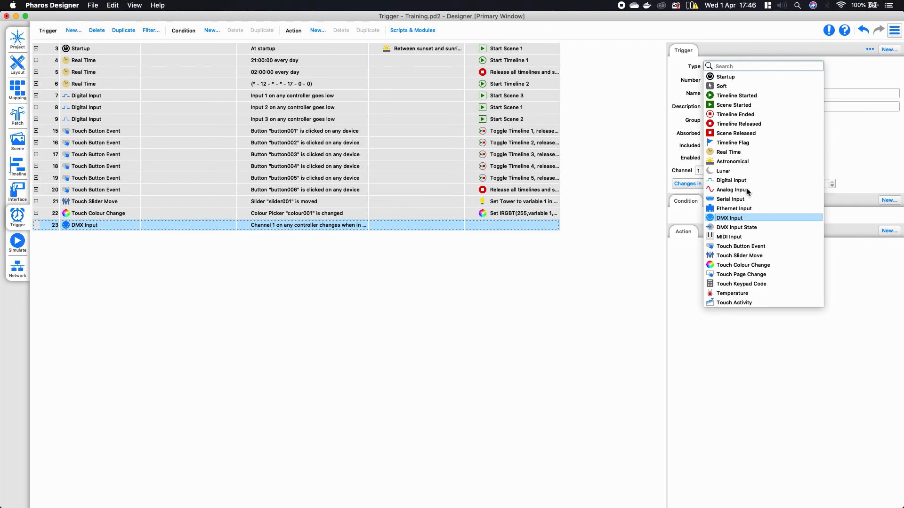
{"action": "left_click", "coordinate": [748, 211]}
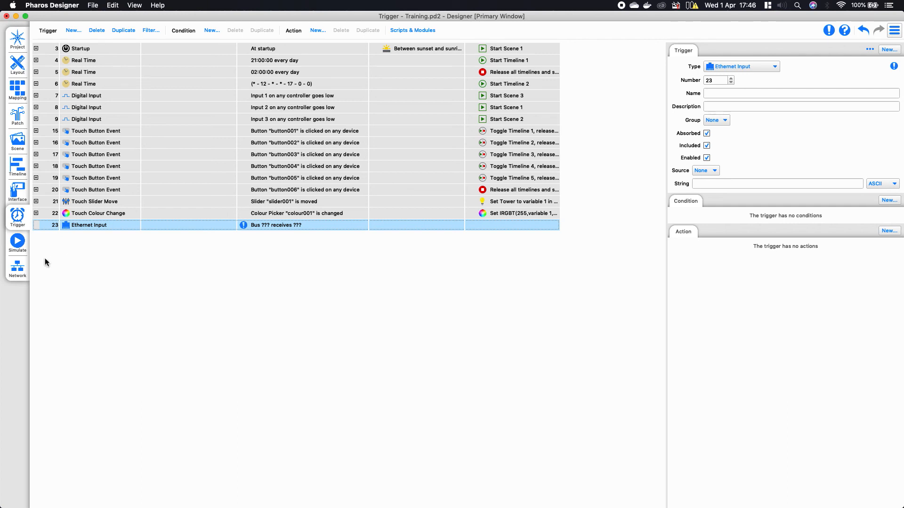
Step: Open the network view, widen the settings area and examine Controller 1's properties and interface settings
{"action": "left_click", "coordinate": [21, 273]}
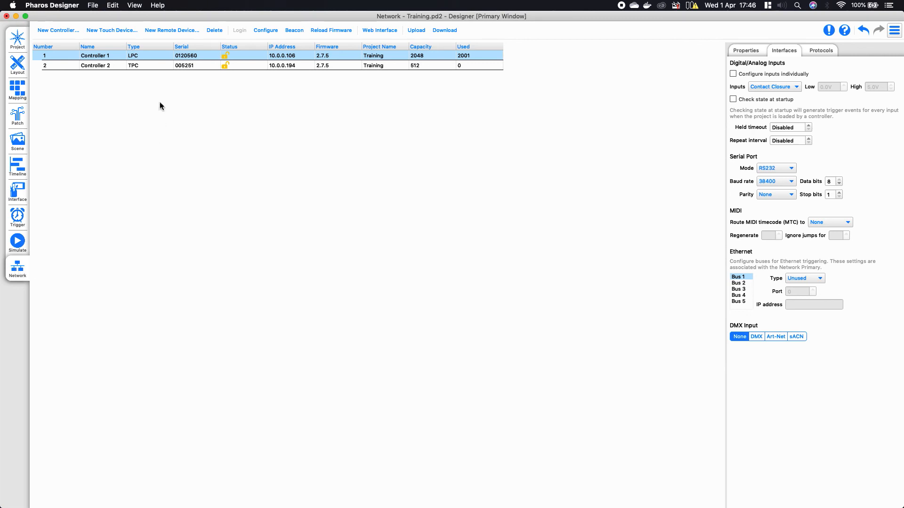
{"action": "left_click", "coordinate": [134, 58]}
{"action": "left_click_drag", "start_coordinate": [727, 79], "coordinate": [575, 85]}
{"action": "left_click", "coordinate": [595, 49]}
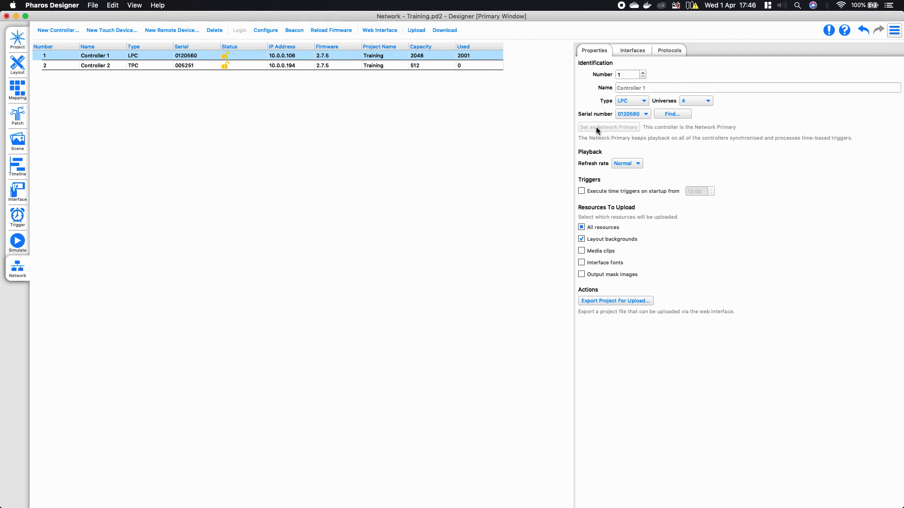
{"action": "left_click", "coordinate": [627, 50]}
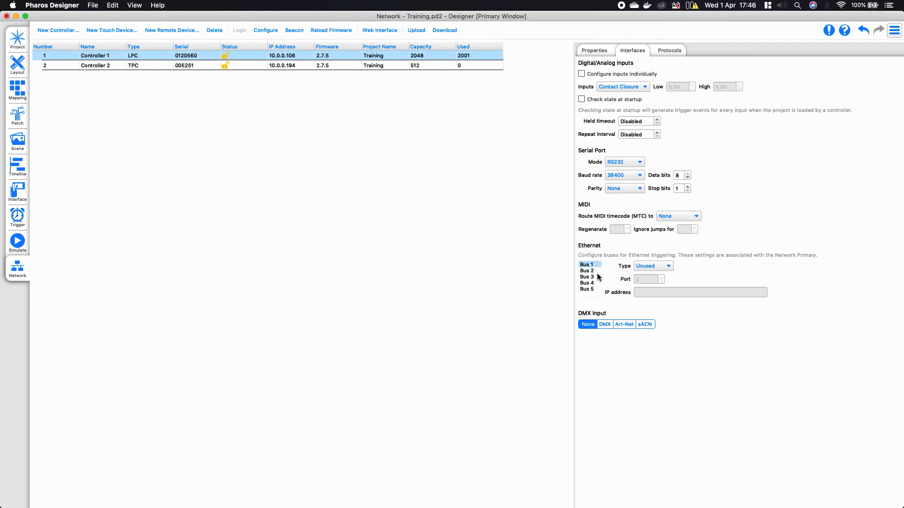
Step: Configure Controller 1's Ethernet bus 1 as TCP on port 8080
{"action": "left_click", "coordinate": [671, 266]}
{"action": "left_click", "coordinate": [668, 266]}
{"action": "left_click", "coordinate": [669, 266]}
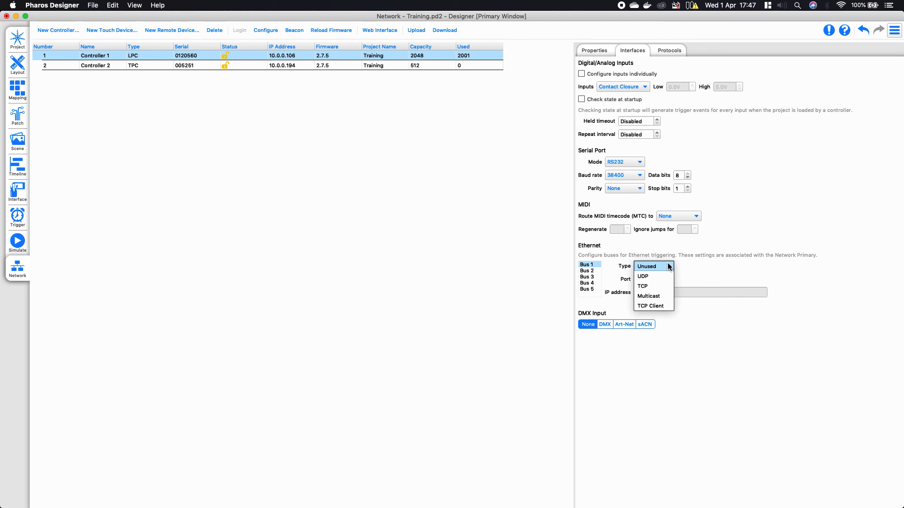
{"action": "left_click", "coordinate": [655, 289]}
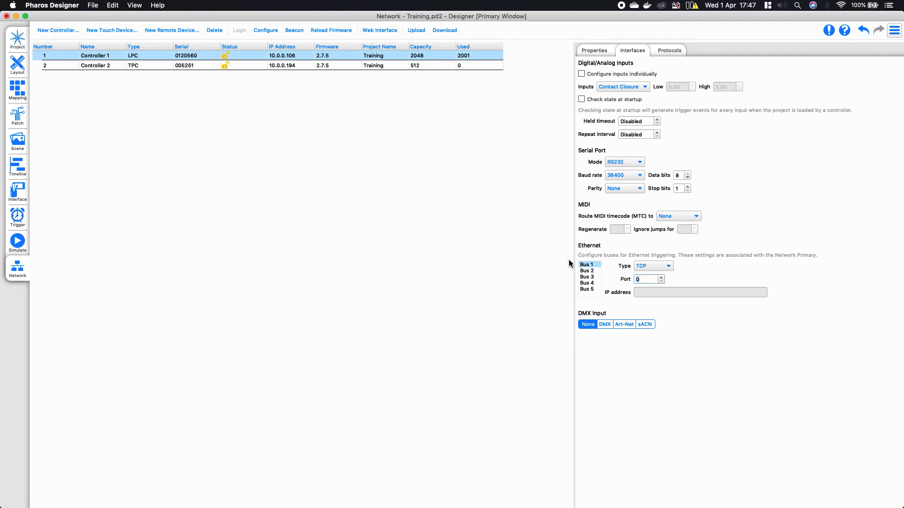
{"action": "type", "text": "8080"}
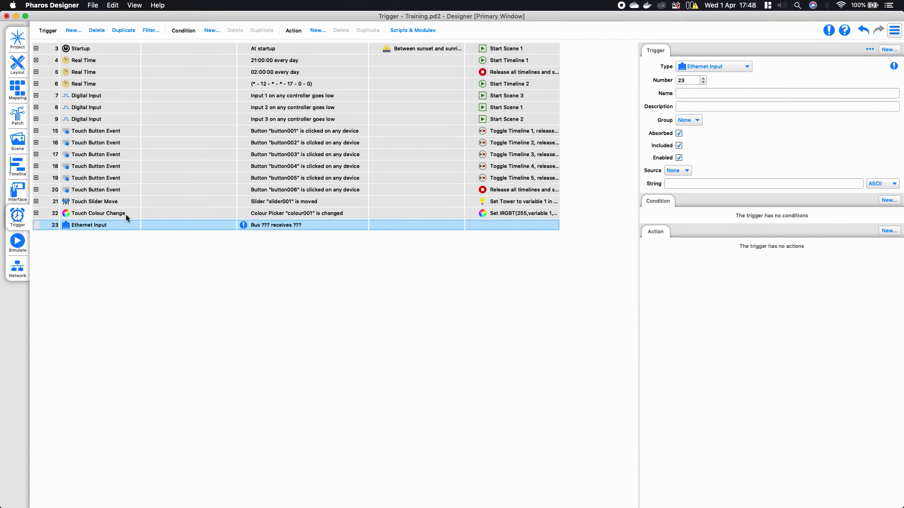
Step: Set the Ethernet Input trigger's source to Bus 1 and its match string to timeline_1\r
{"action": "left_click", "coordinate": [685, 173]}
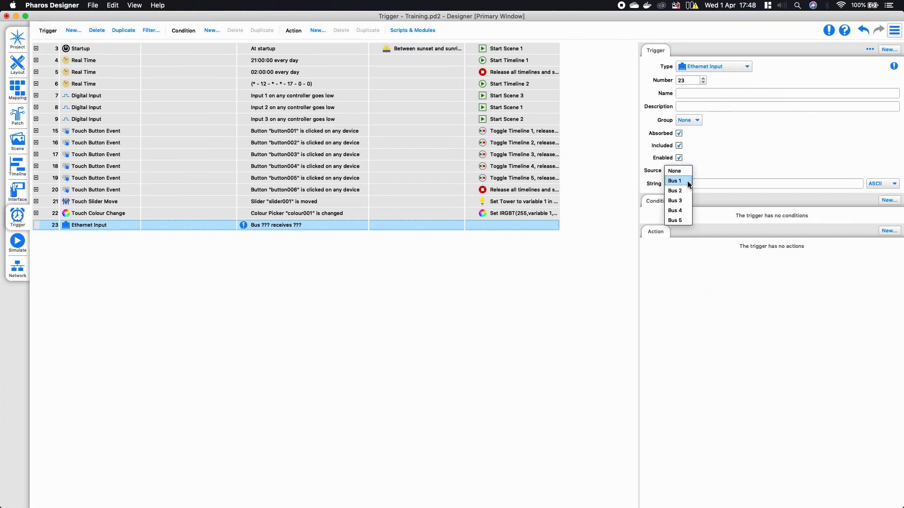
{"action": "left_click", "coordinate": [683, 180]}
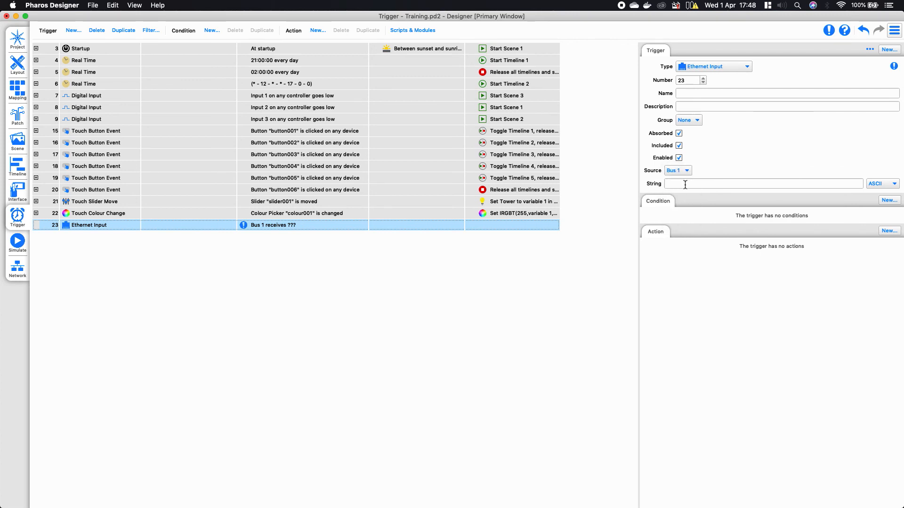
{"action": "left_click", "coordinate": [678, 181]}
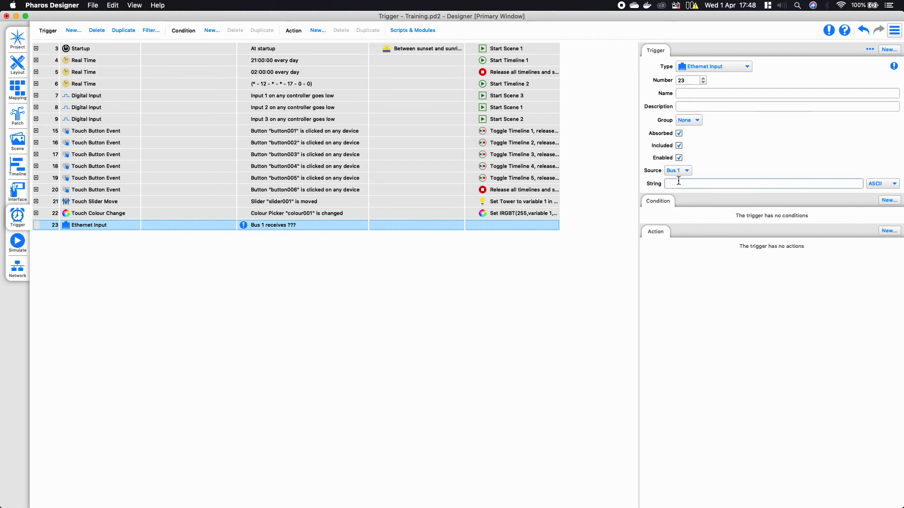
{"action": "type", "text": "timeline"}
{"action": "type", "text": "_1"}
{"action": "type", "text": "z"}
{"action": "type", "text": "Z"}
{"action": "key", "text": "BackSpace"}
{"action": "type", "text": "\\"}
Step: Add a Start Timeline action for Timeline 1 to the Ethernet Input trigger and upload the project to the controllers
{"action": "left_click", "coordinate": [885, 233]}
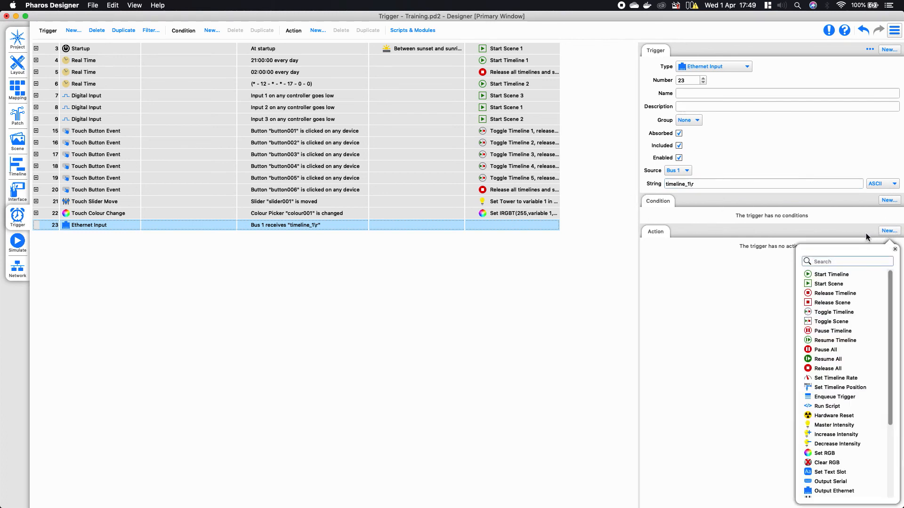
{"action": "left_click", "coordinate": [850, 275]}
{"action": "left_click", "coordinate": [741, 263]}
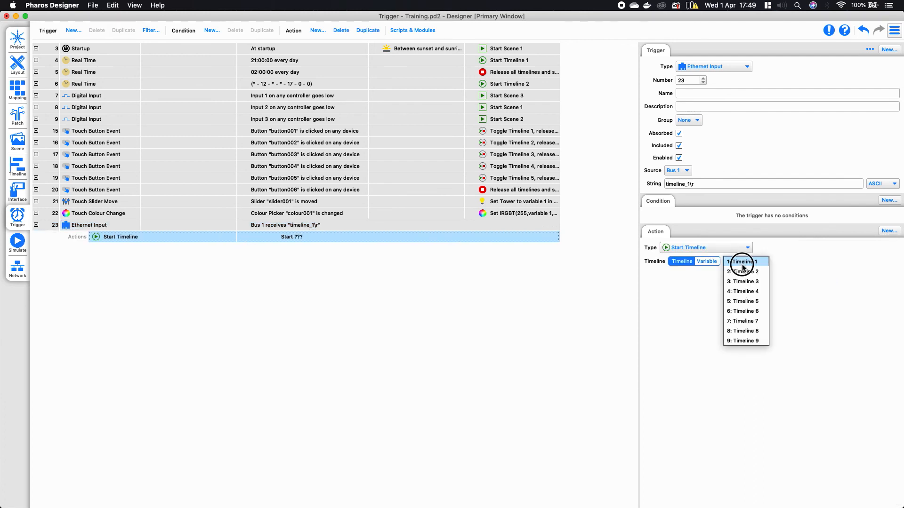
{"action": "left_click", "coordinate": [742, 262]}
{"action": "left_click", "coordinate": [359, 319]}
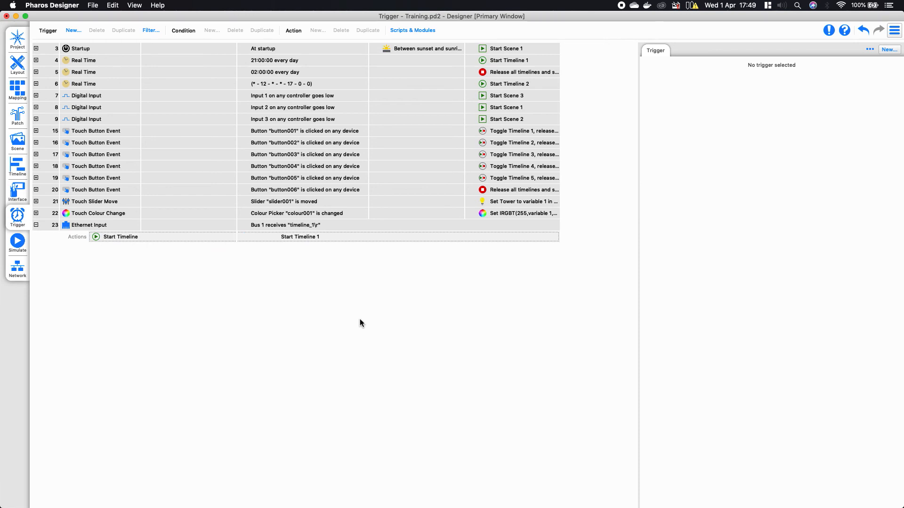
{"action": "key", "text": "super+u"}
{"action": "key", "text": "Return"}
Step: Switch to Packet Sender and send timeline_1\r over TCP to 10.0.0.106 on port 8080
{"action": "left_click_drag", "start_coordinate": [0, 117], "coordinate": [401, 89]}
{"action": "left_click", "coordinate": [401, 88]}
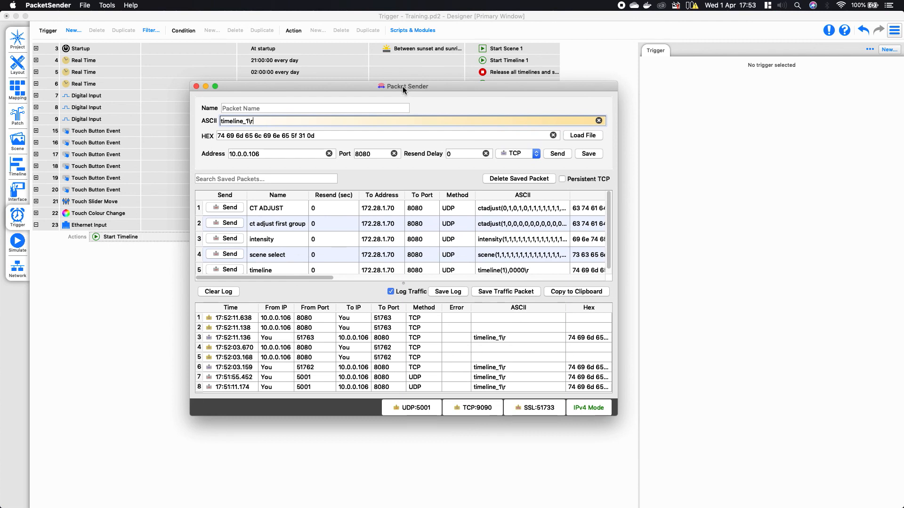
{"action": "left_click", "coordinate": [359, 110]}
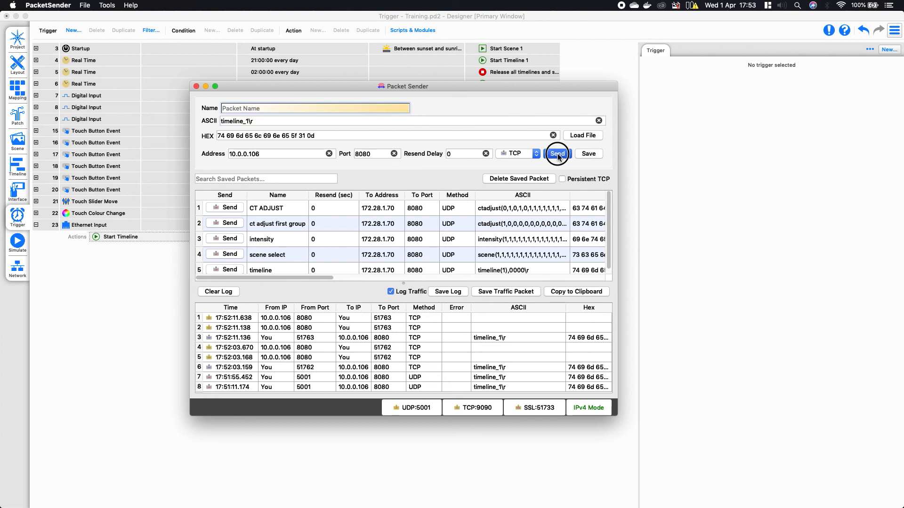
{"action": "left_click", "coordinate": [558, 154]}
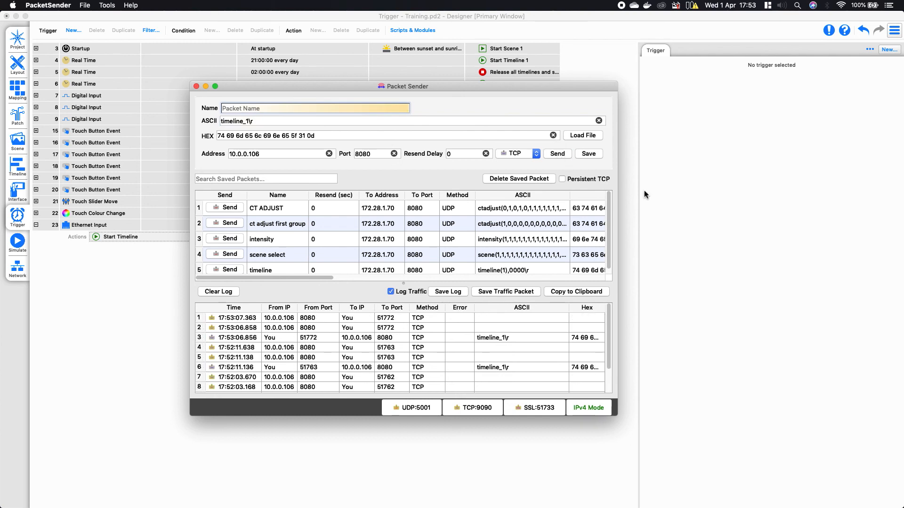
Step: Return to Pharos Designer, open the Controller Log Viewer and examine the entries for the Ethernet input and its trigger
{"action": "left_click", "coordinate": [689, 232]}
{"action": "left_click", "coordinate": [895, 31]}
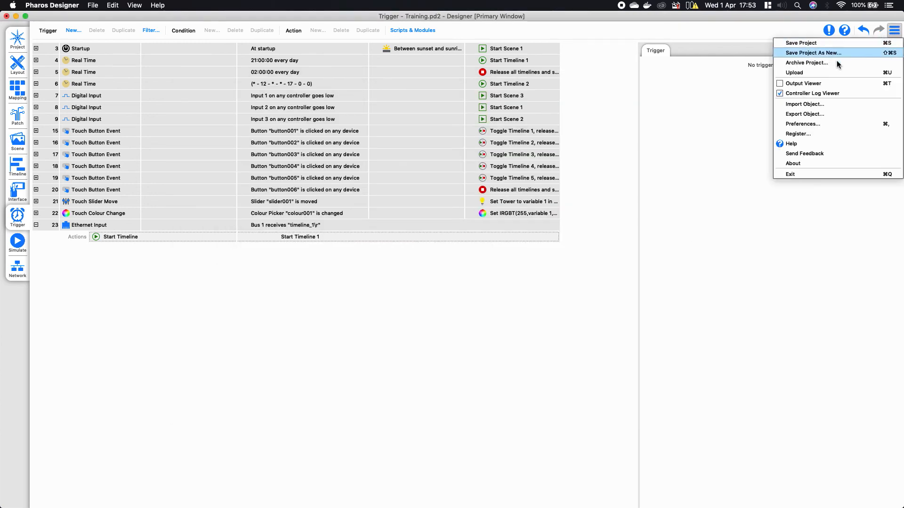
{"action": "left_click", "coordinate": [810, 93]}
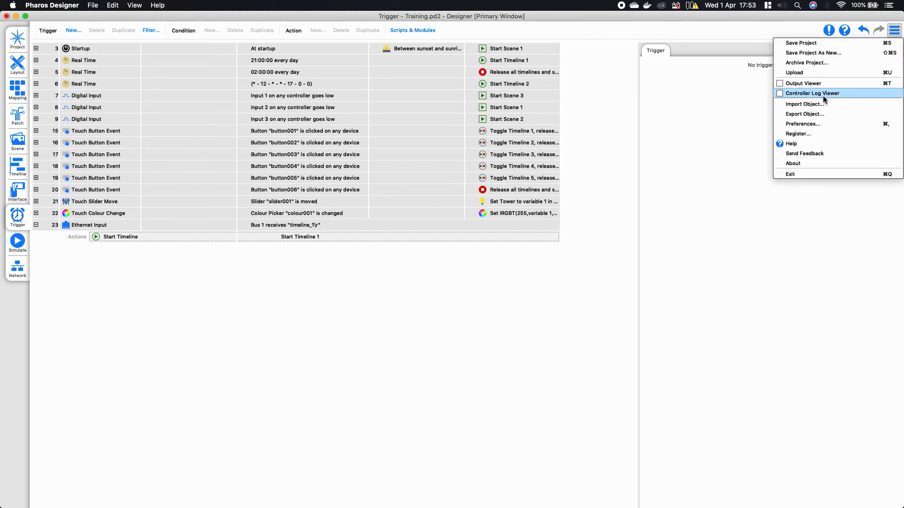
{"action": "left_click", "coordinate": [823, 96]}
{"action": "left_click_drag", "start_coordinate": [188, 151], "coordinate": [185, 144]}
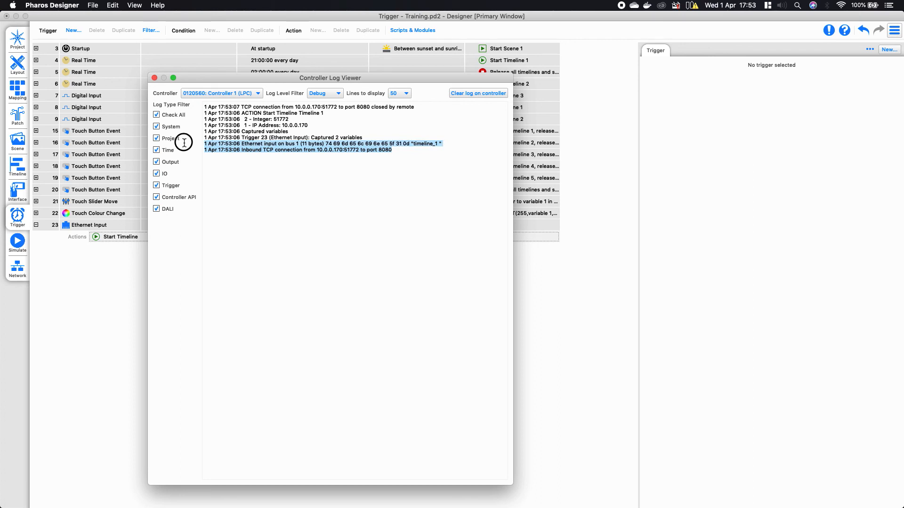
{"action": "left_click_drag", "start_coordinate": [365, 137], "coordinate": [246, 140]}
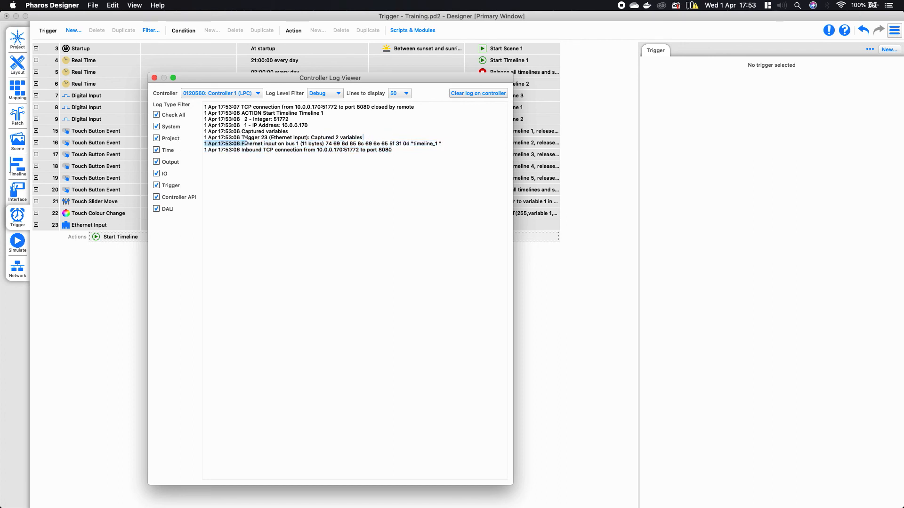